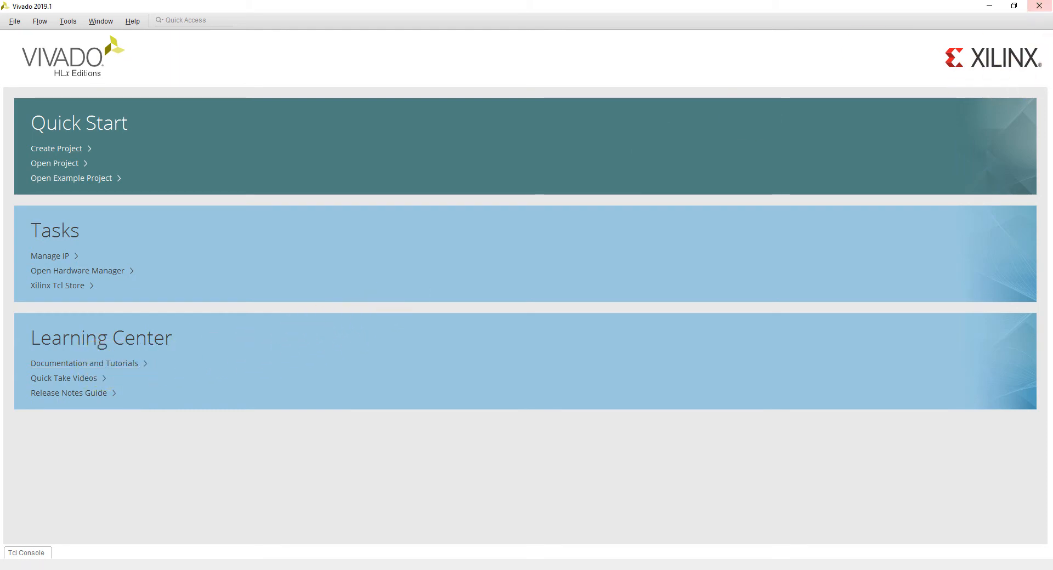
Look over the Vivado documents listed in the Documentation Navigator catalog and close it
left_click_drag(1052, 110, 211, 27)
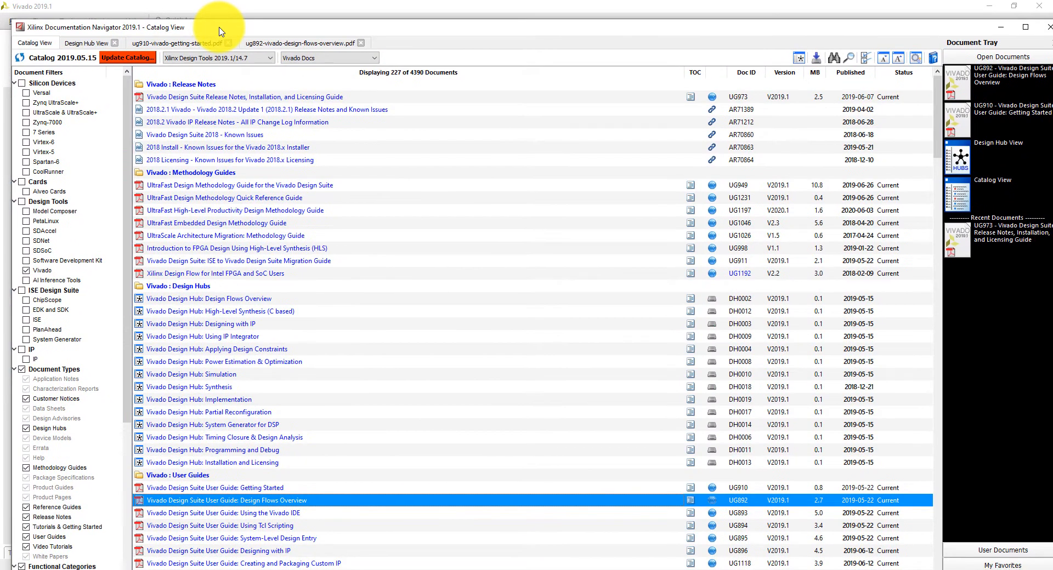
double_click(447, 30)
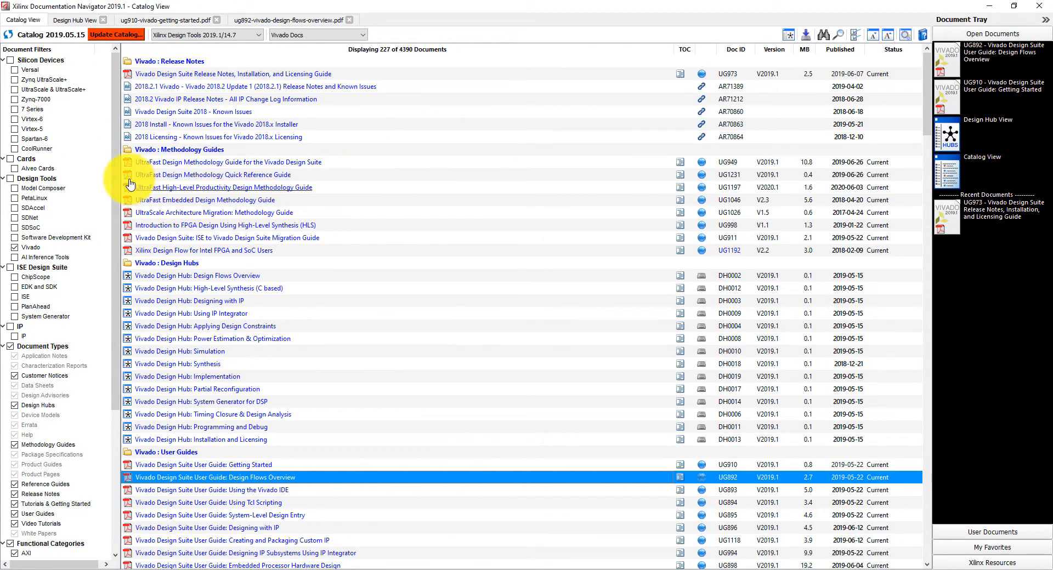
left_click_drag(112, 289, 87, 185)
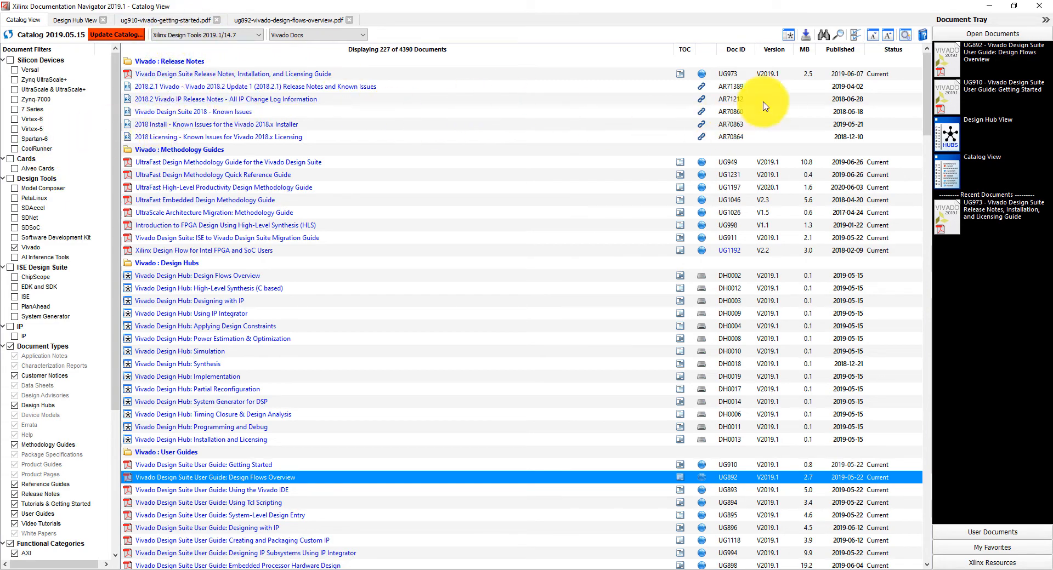
left_click(1039, 5)
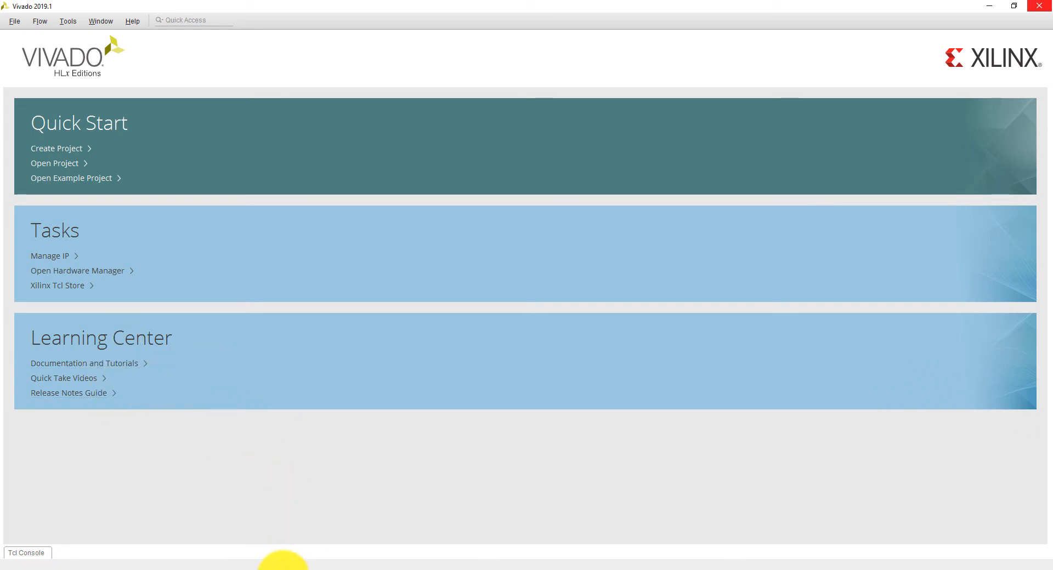
left_click(282, 569)
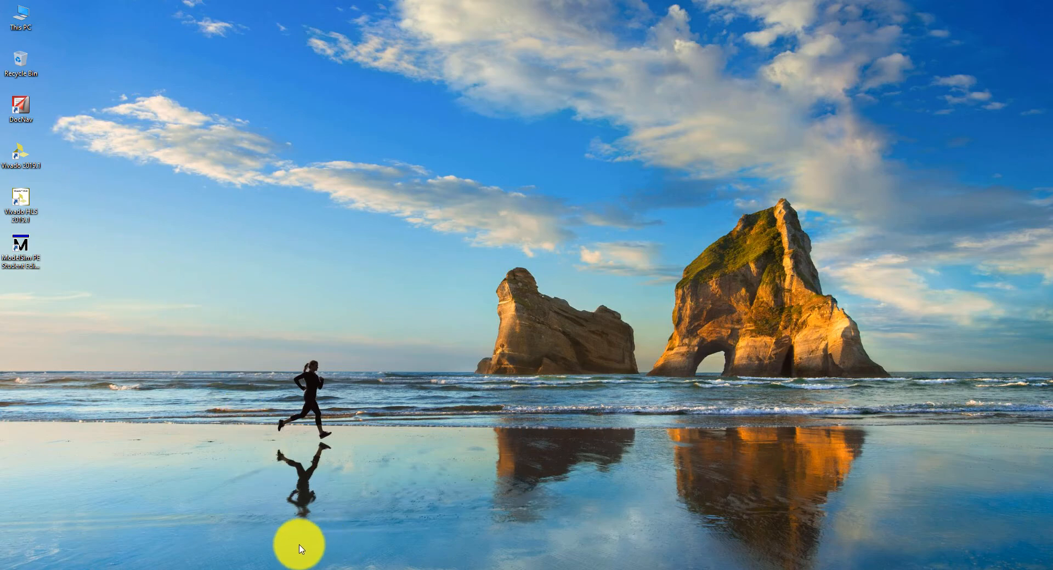
left_click(281, 569)
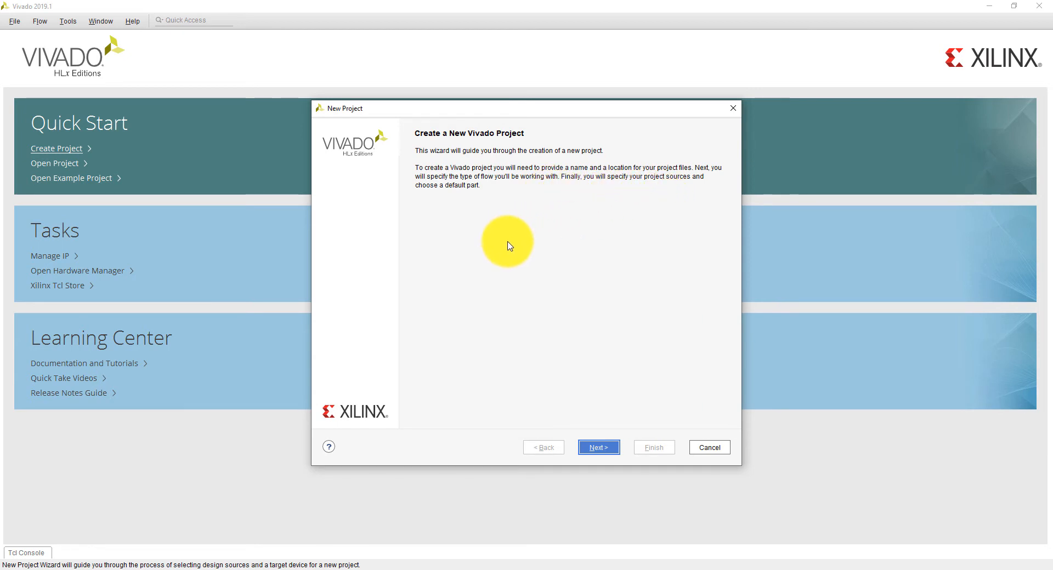
Set the new project's location to D:/Projects, keeping the name project_1, and choose RTL Project as its type
left_click(598, 449)
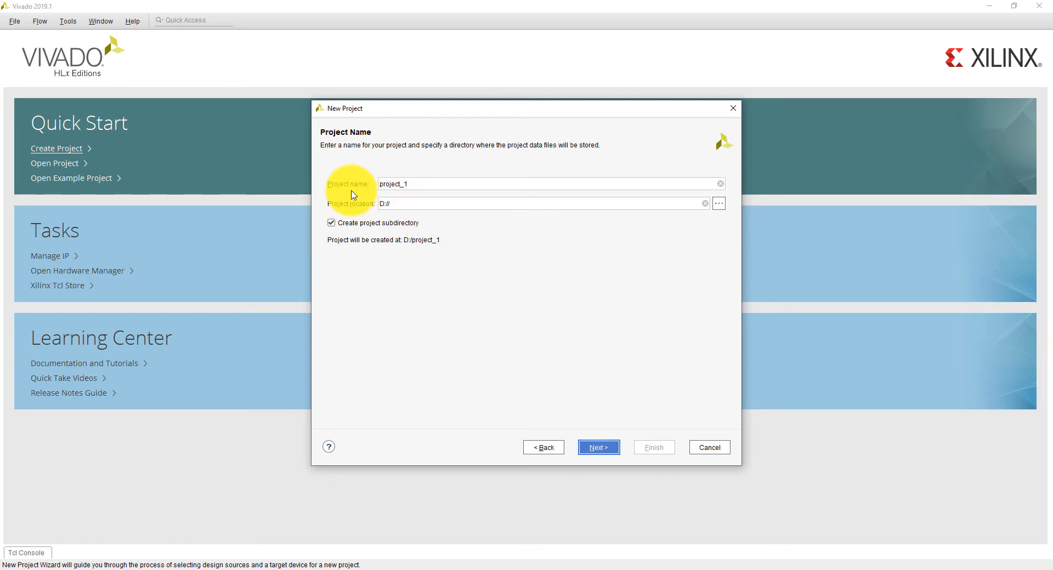
left_click(378, 184)
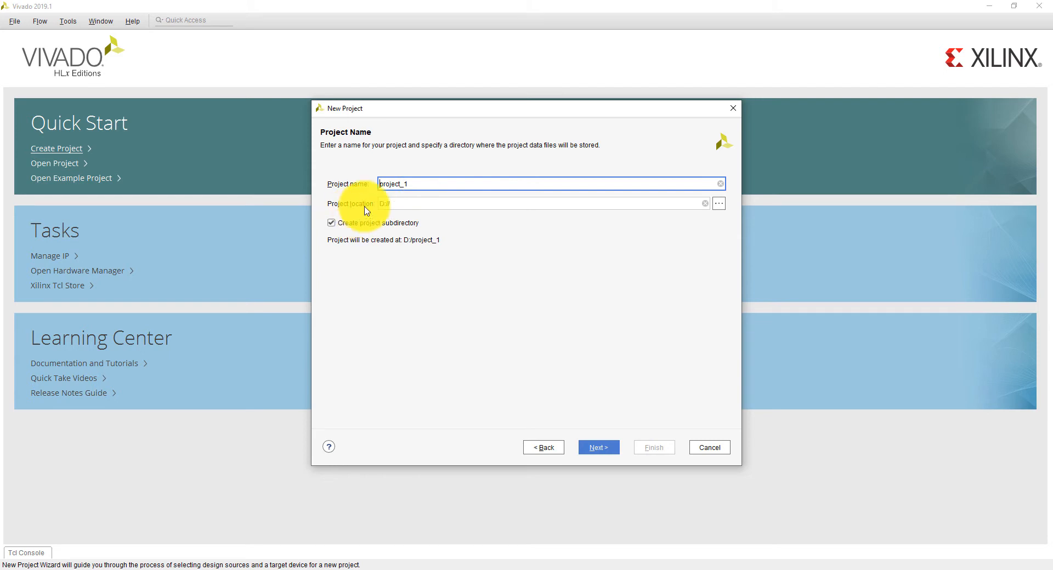
left_click(716, 203)
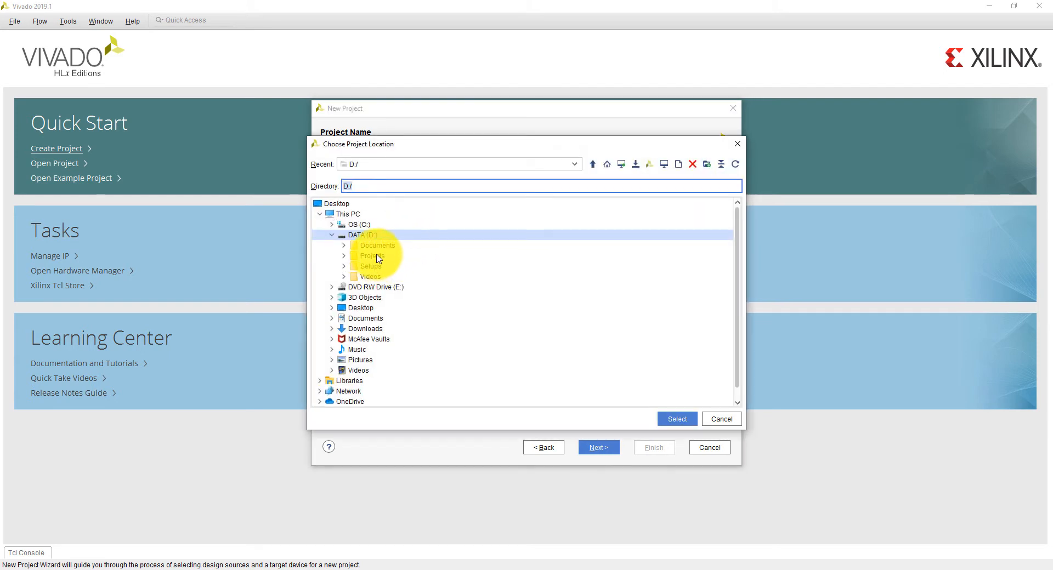
left_click(379, 257)
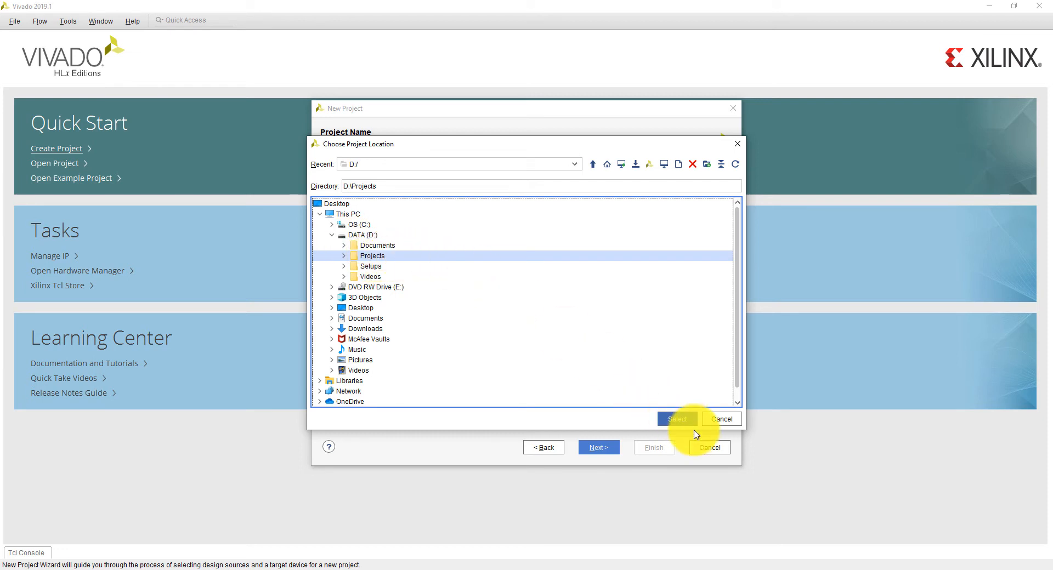
left_click(673, 420)
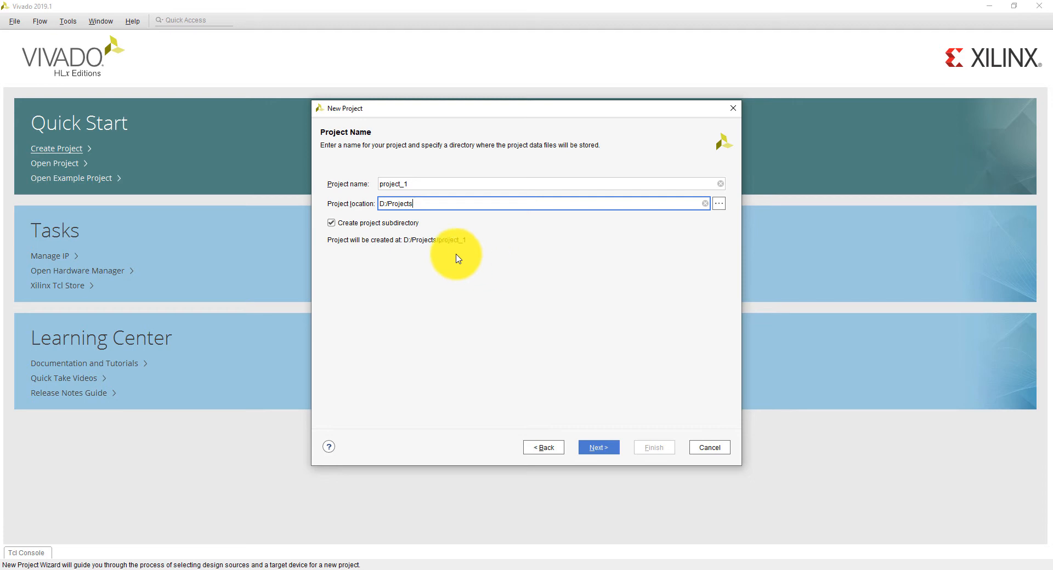
left_click(598, 448)
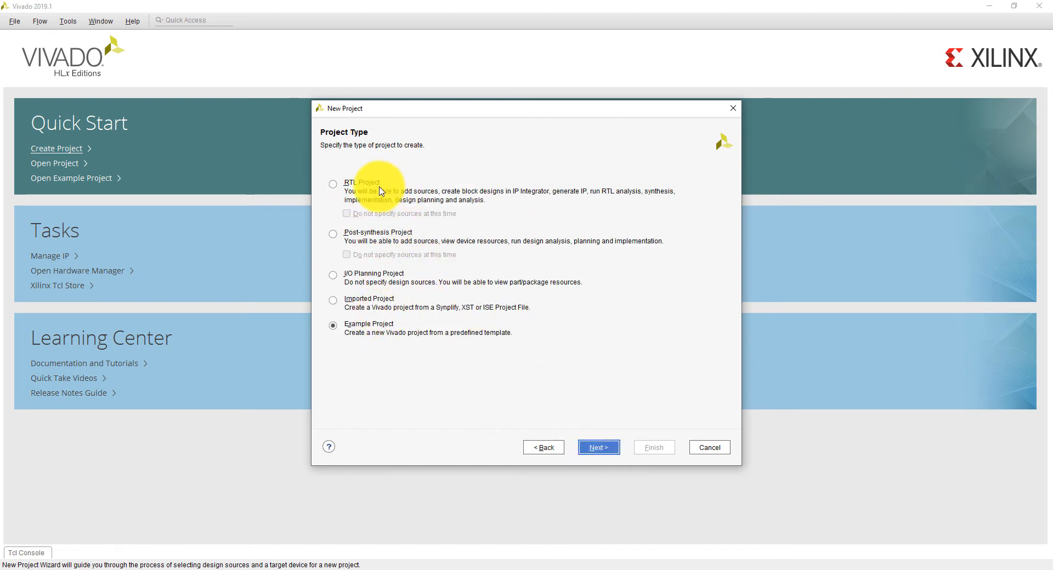
left_click(334, 185)
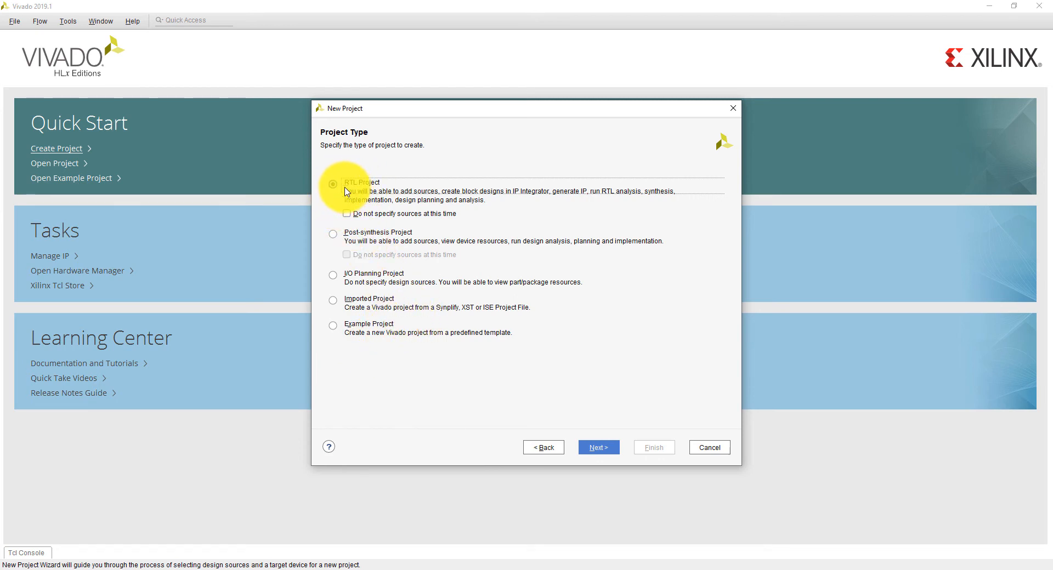
left_click(599, 447)
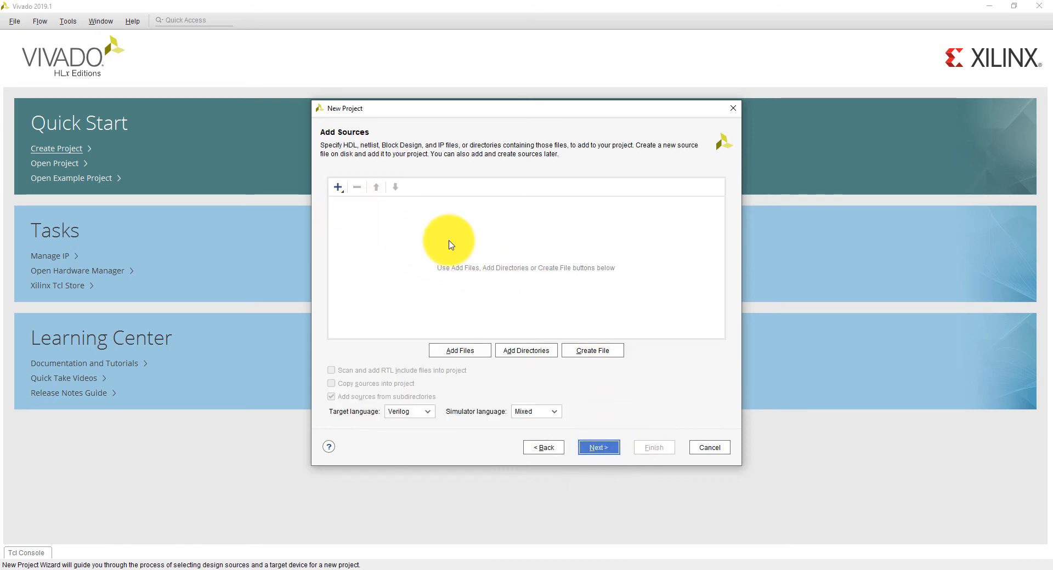
left_click(540, 446)
left_click(347, 213)
left_click(599, 448)
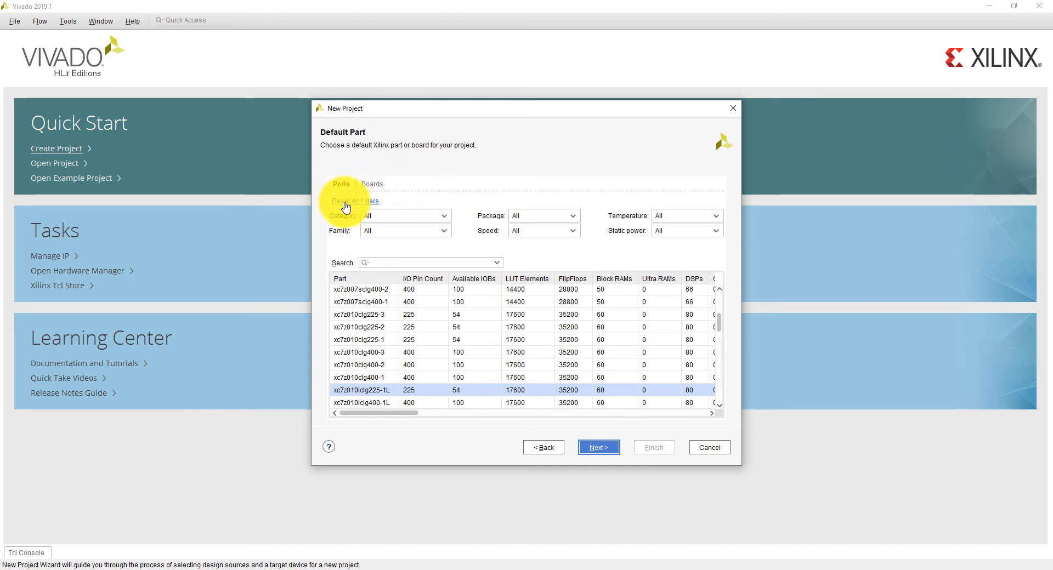
left_click(558, 452)
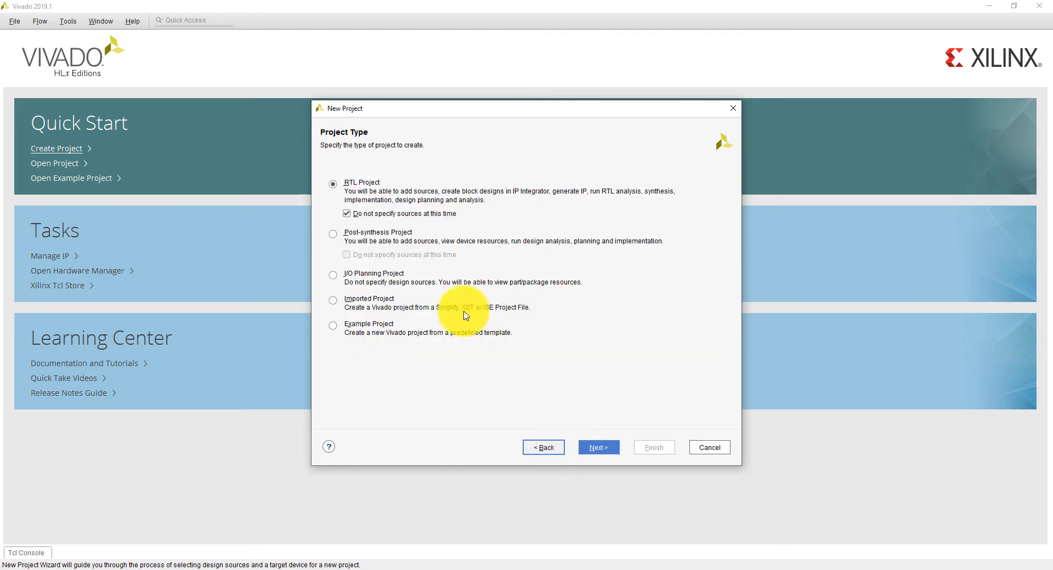
left_click(347, 214)
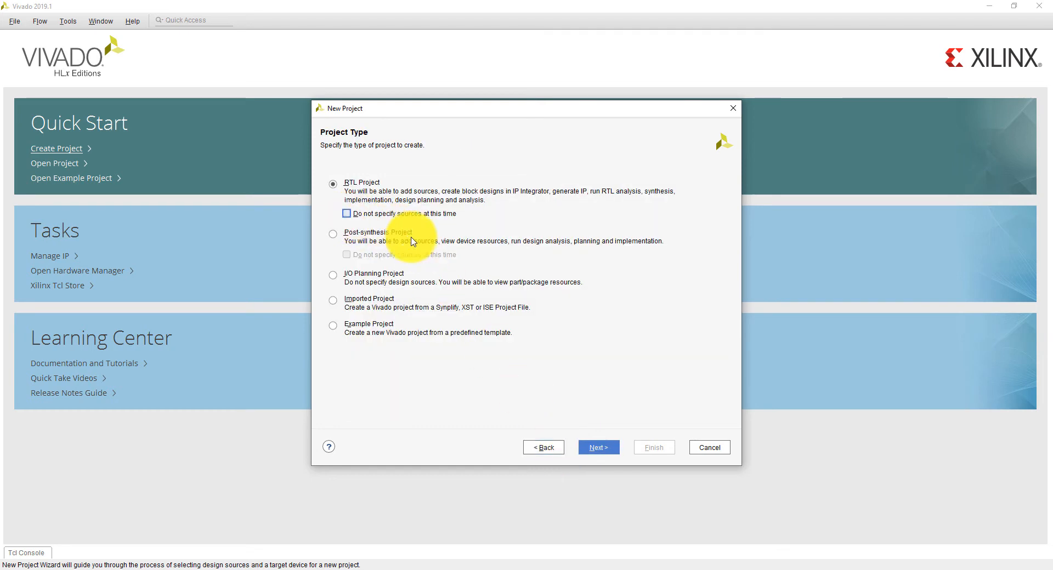
left_click(598, 448)
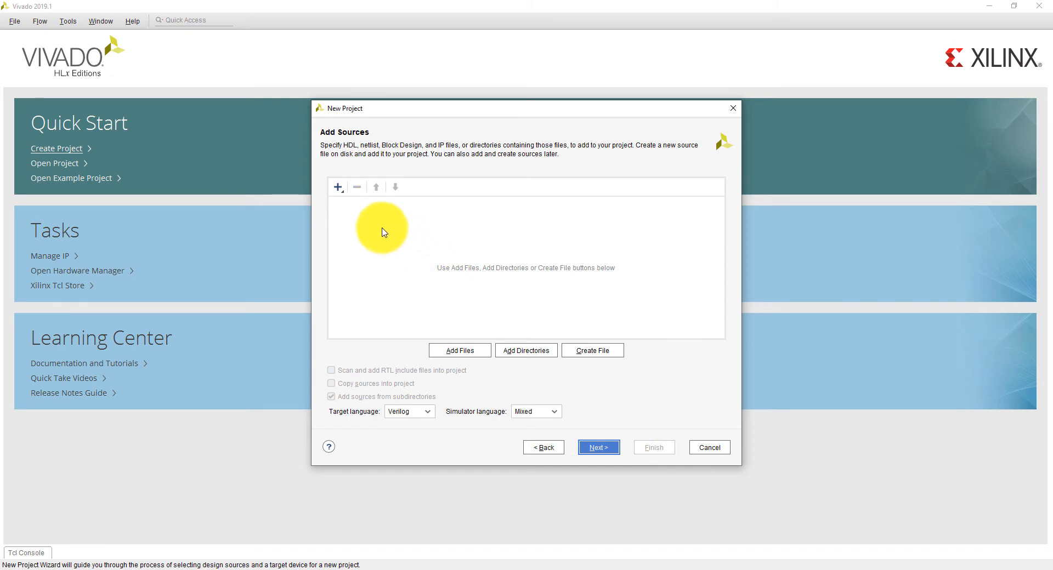
left_click(336, 189)
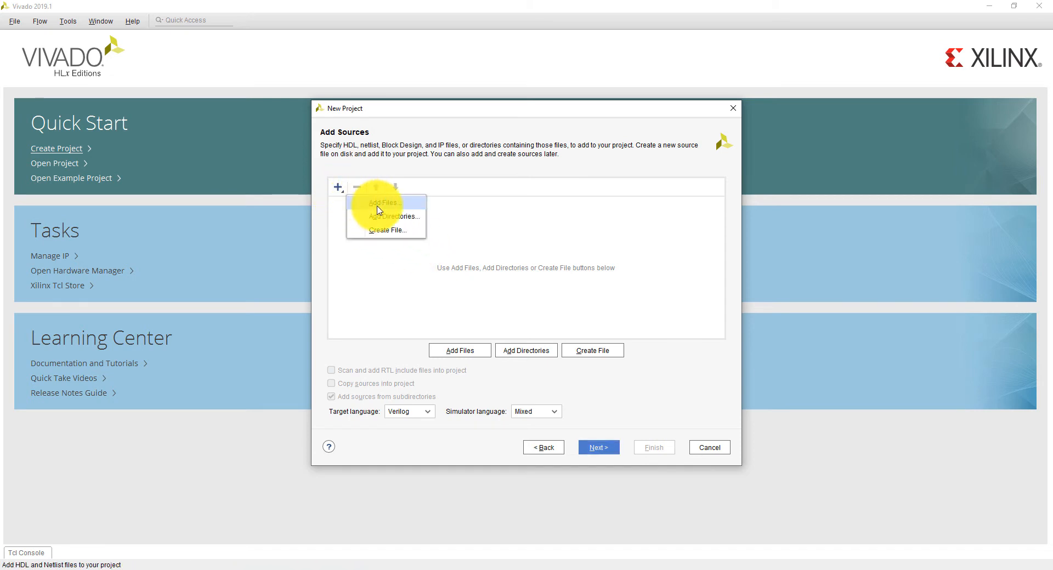
left_click(387, 203)
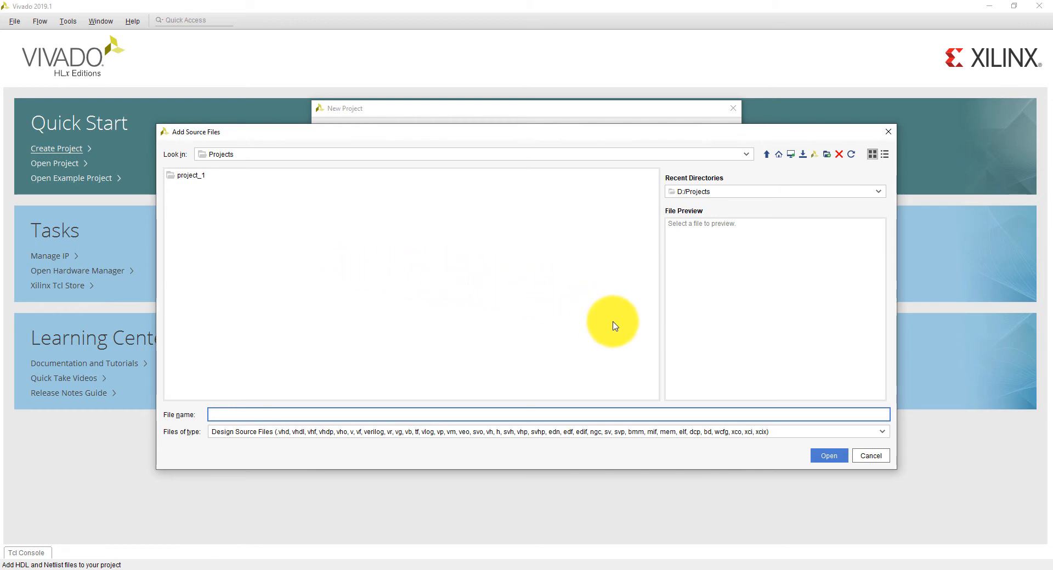
left_click(871, 457)
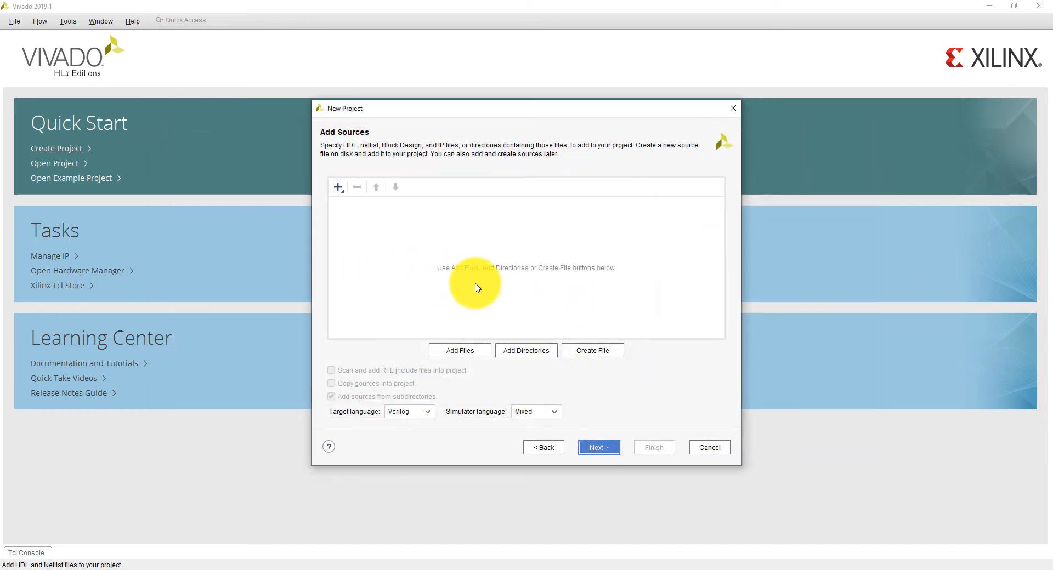
Create a Verilog source file named Example, stored local to the project
left_click(596, 349)
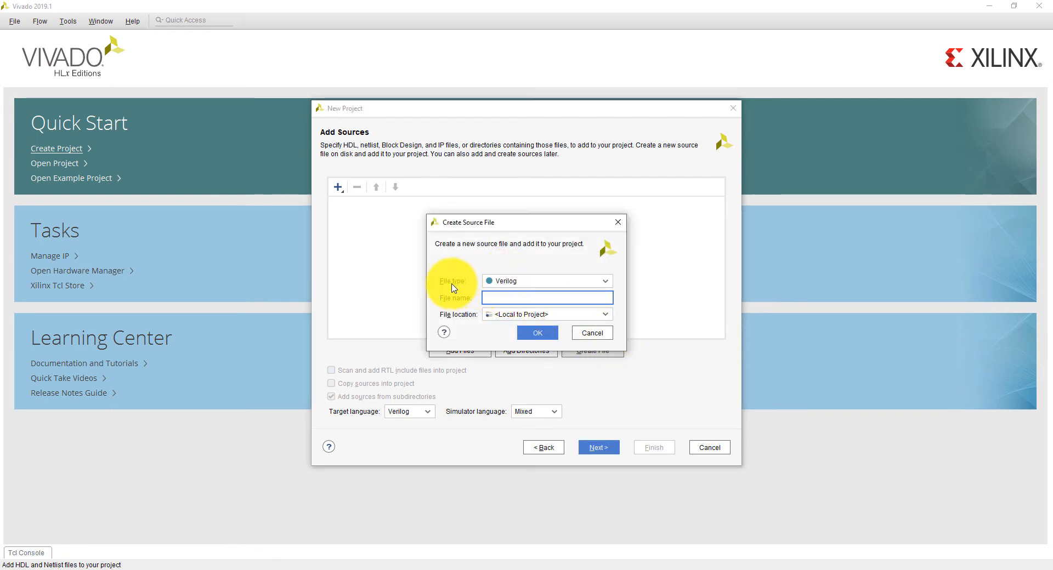
left_click(606, 283)
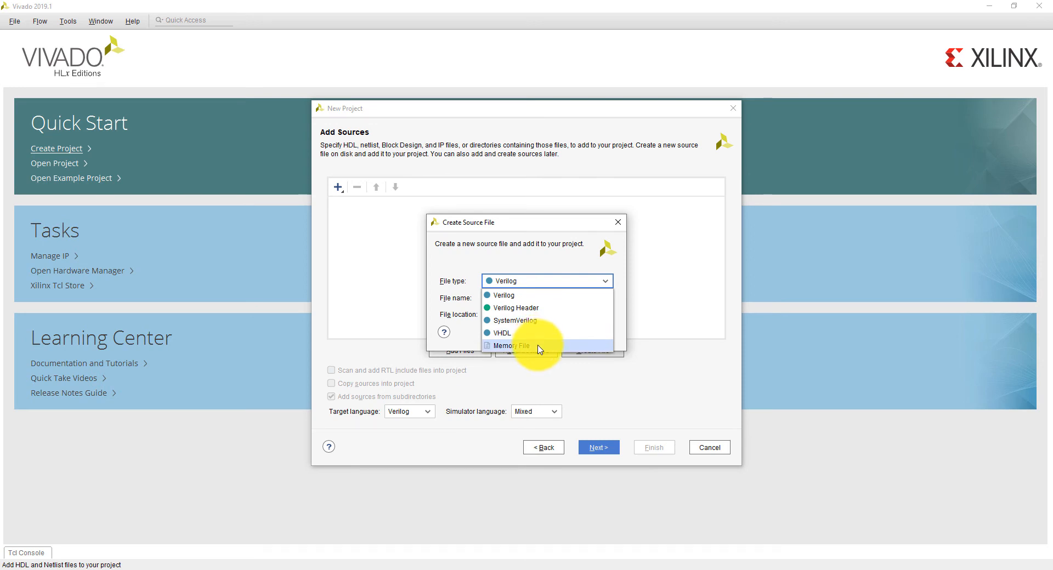
left_click(523, 296)
left_click(523, 297)
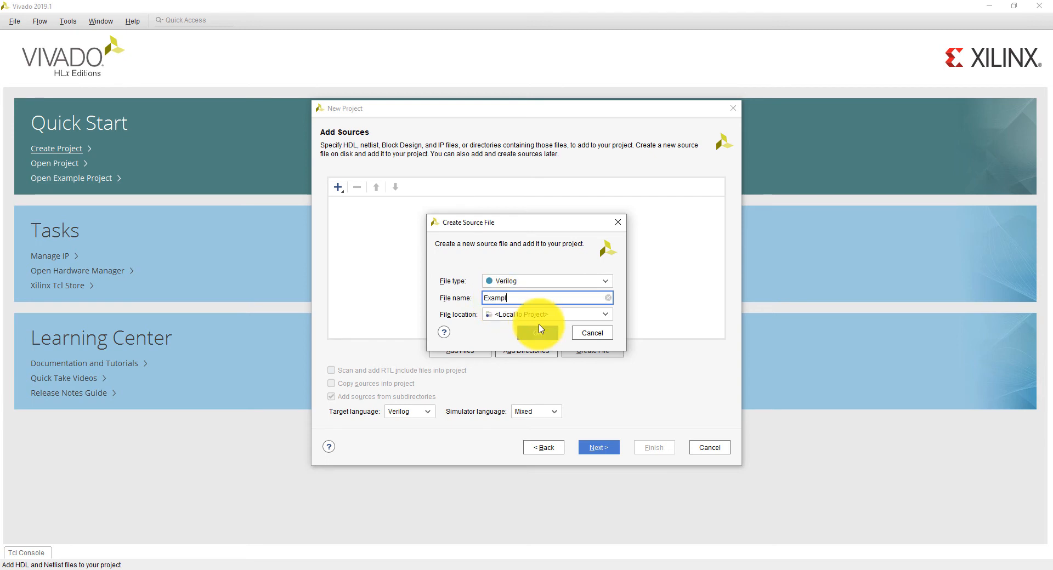
left_click(603, 317)
left_click(603, 318)
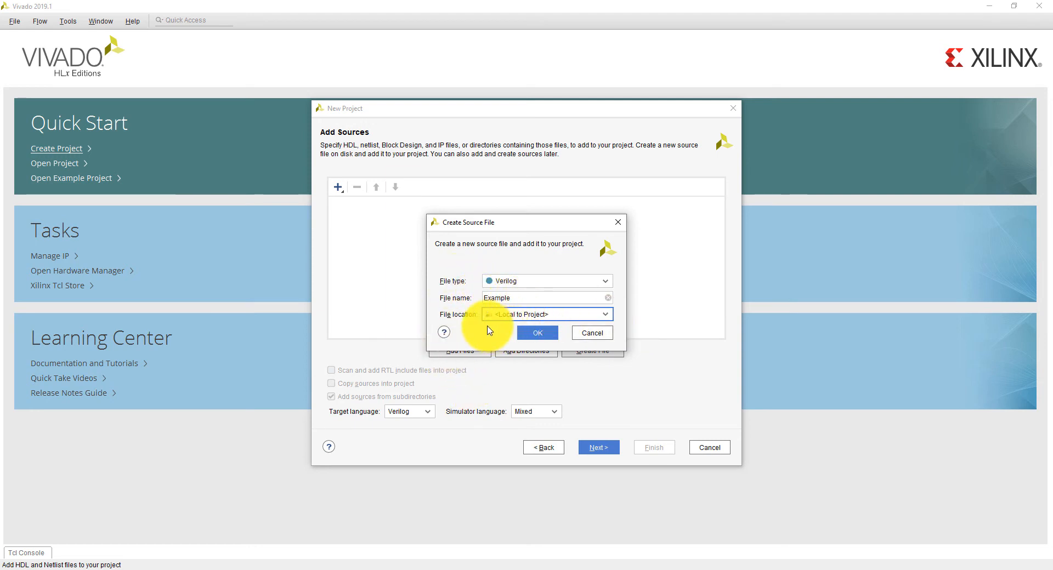
left_click(601, 317)
left_click(623, 317)
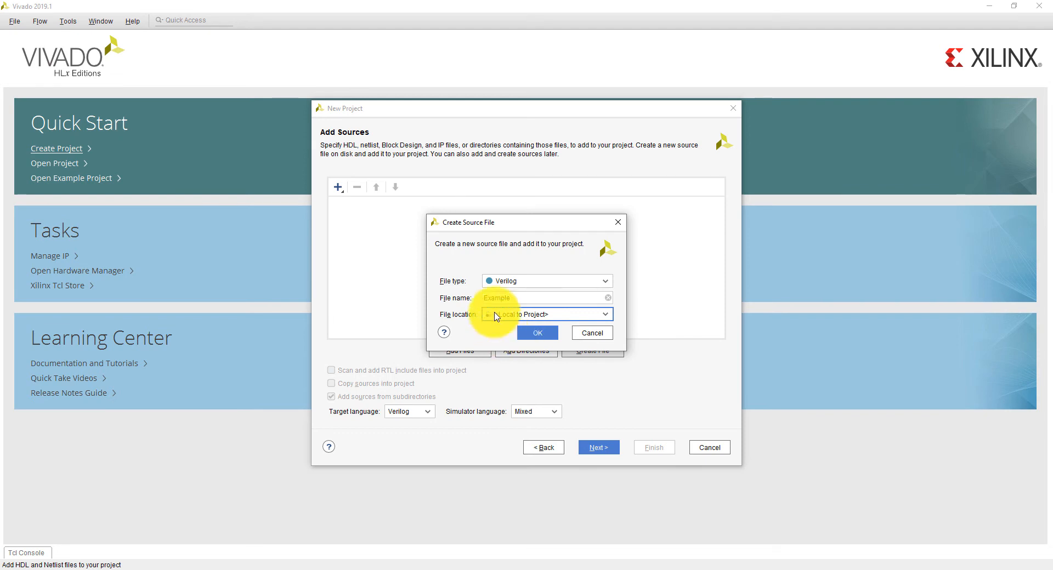
left_click(540, 332)
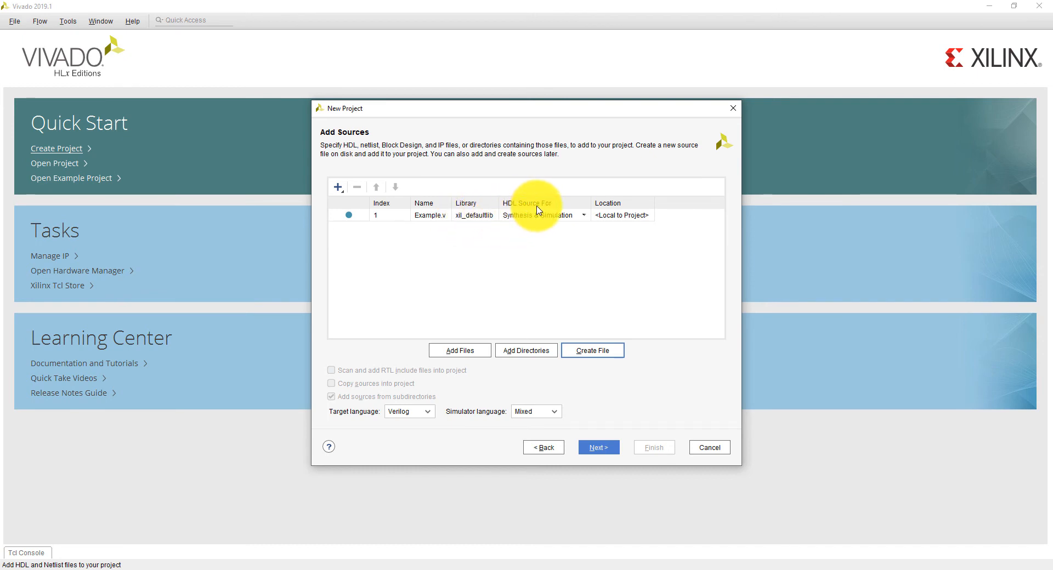
Keep Example.v for Synthesis & Simulation with Verilog as target and Mixed as simulator language, and skip the optional constraints
left_click(584, 216)
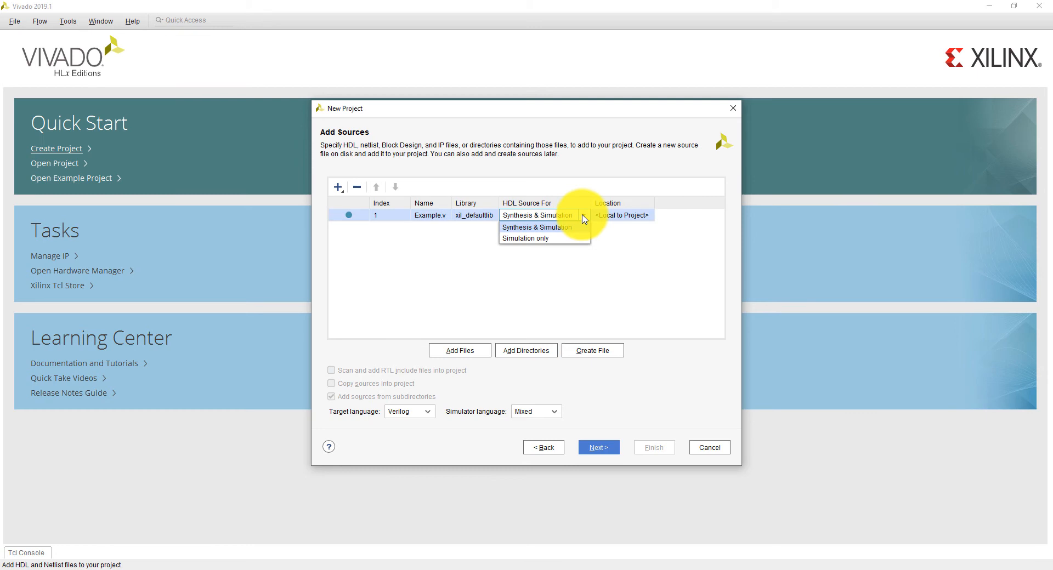
left_click(558, 233)
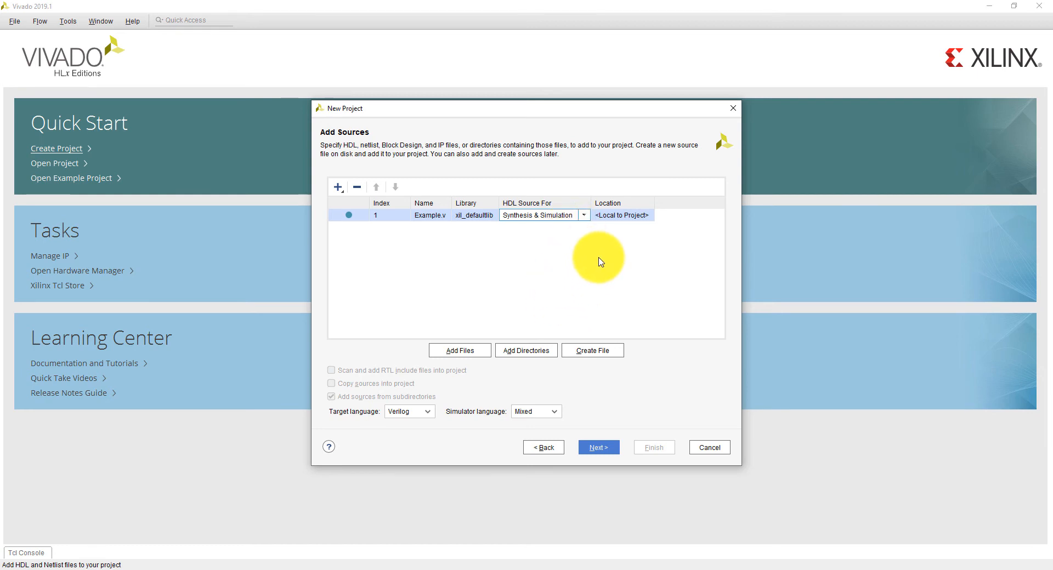
left_click(428, 416)
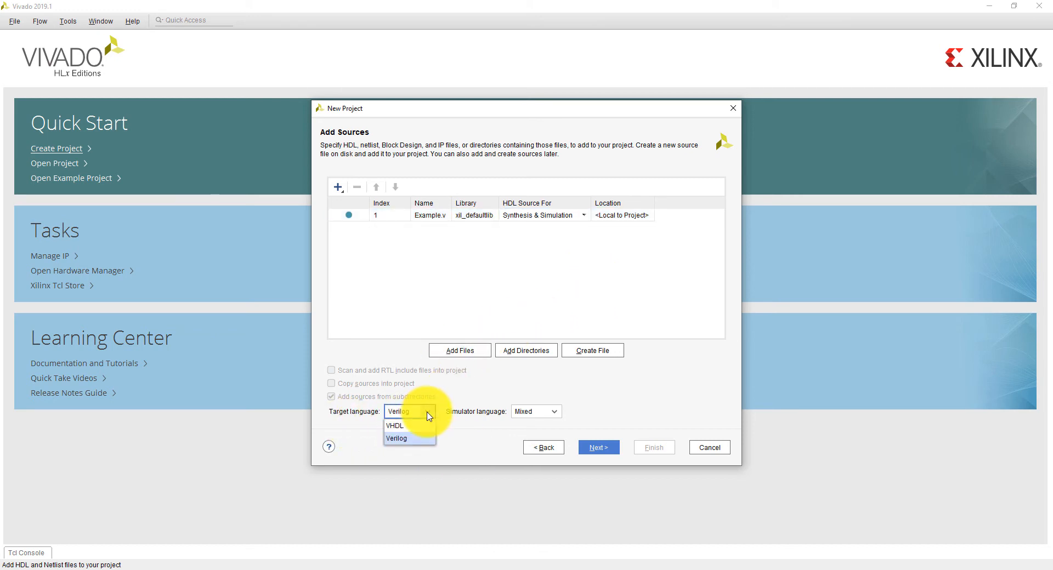
left_click(418, 433)
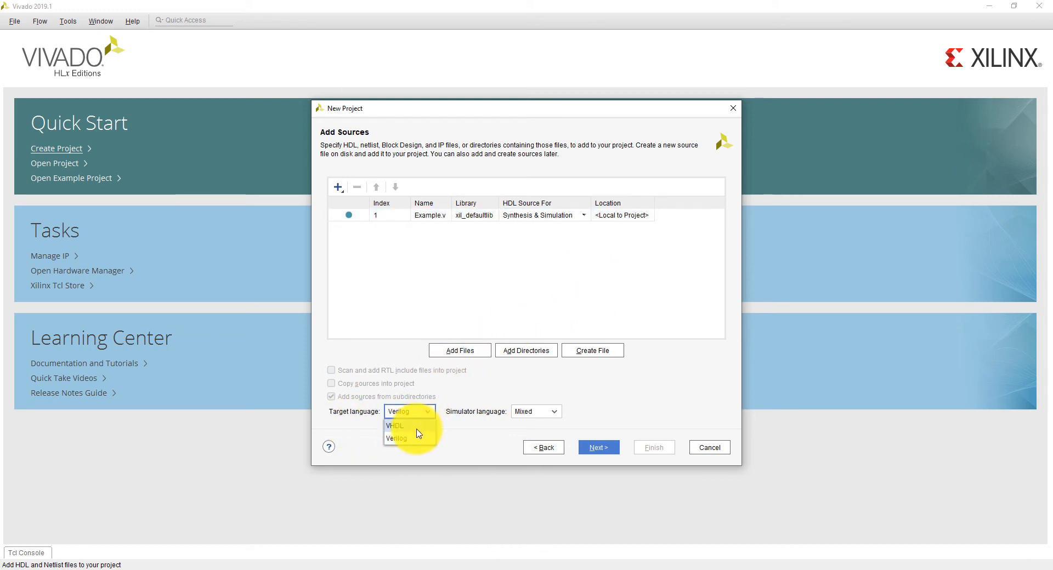
left_click(554, 412)
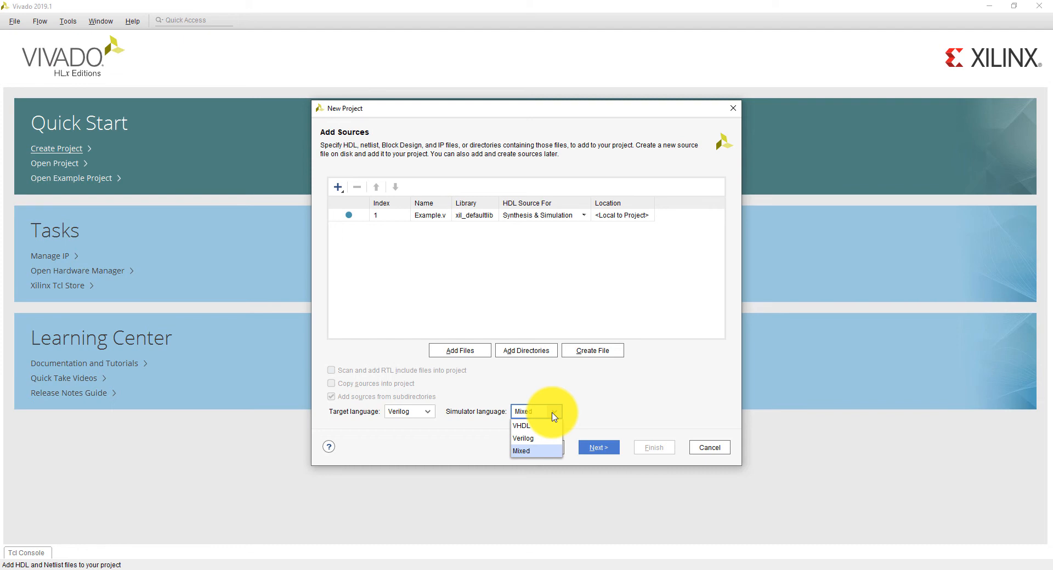
left_click(581, 406)
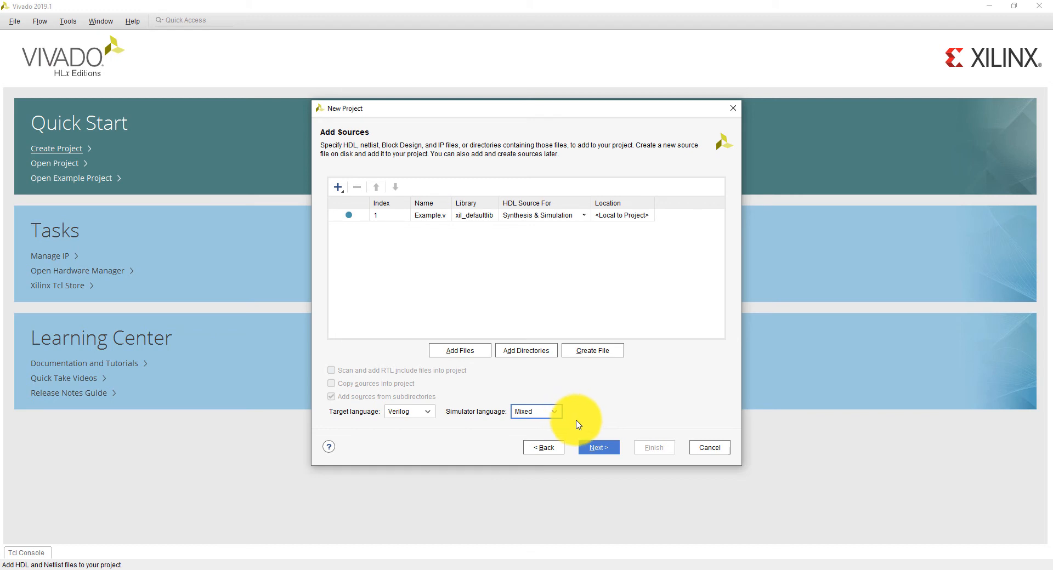
left_click(606, 450)
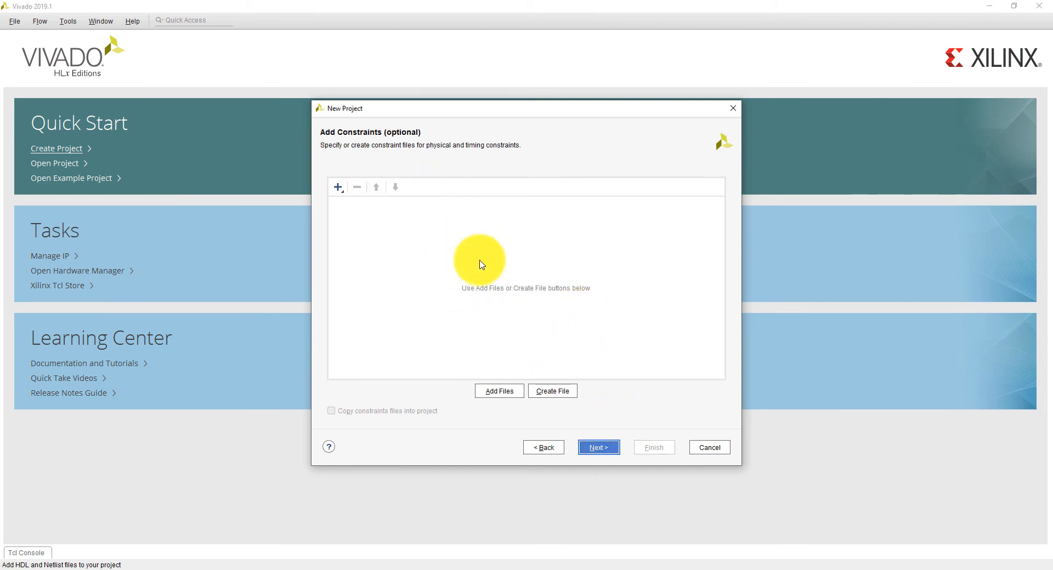
left_click(599, 448)
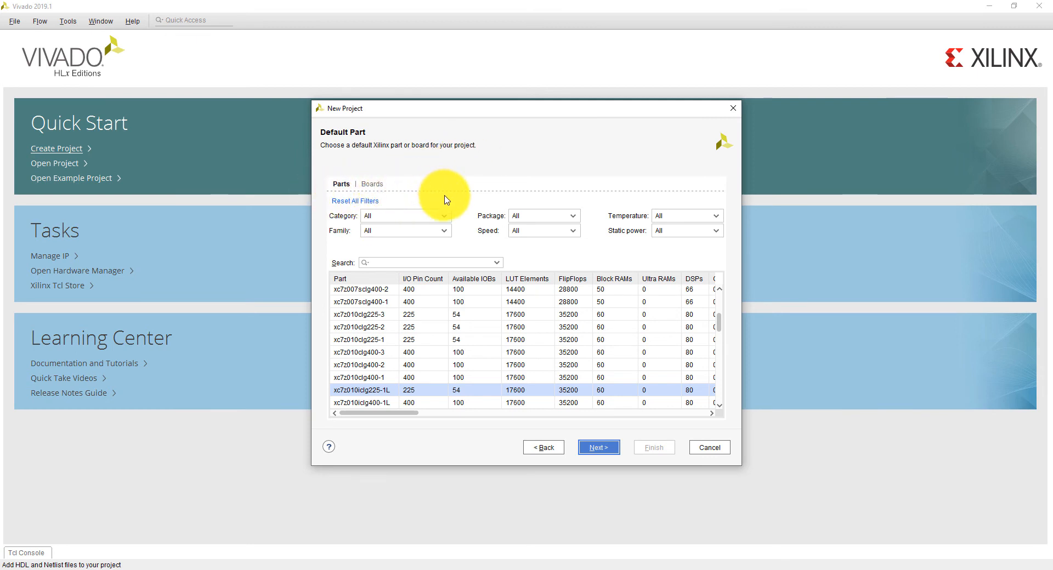
Enlarge the New Project dialog and look through the boards offered as the project's default
left_click(371, 186)
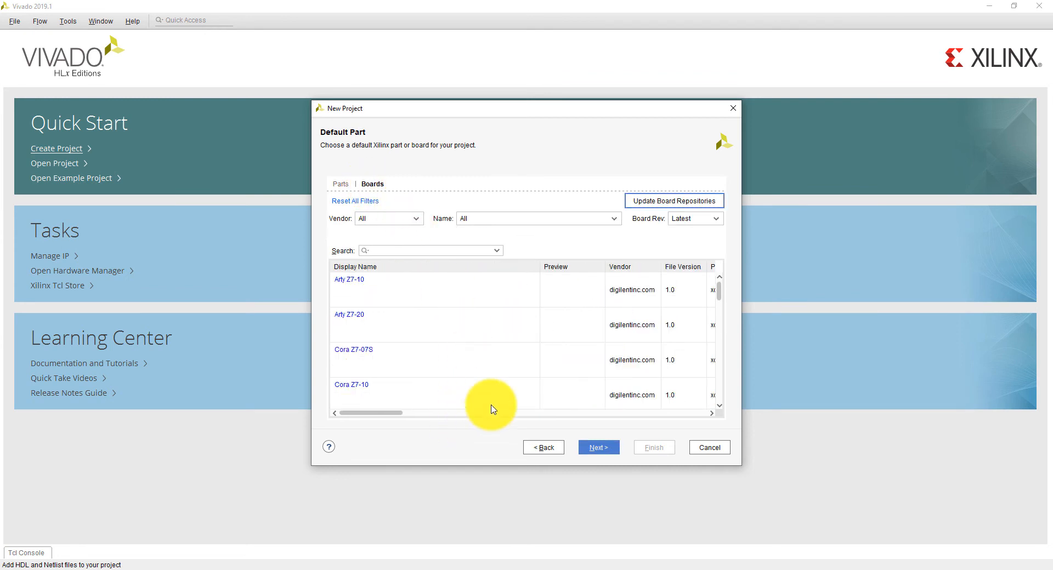
left_click_drag(463, 467, 465, 533)
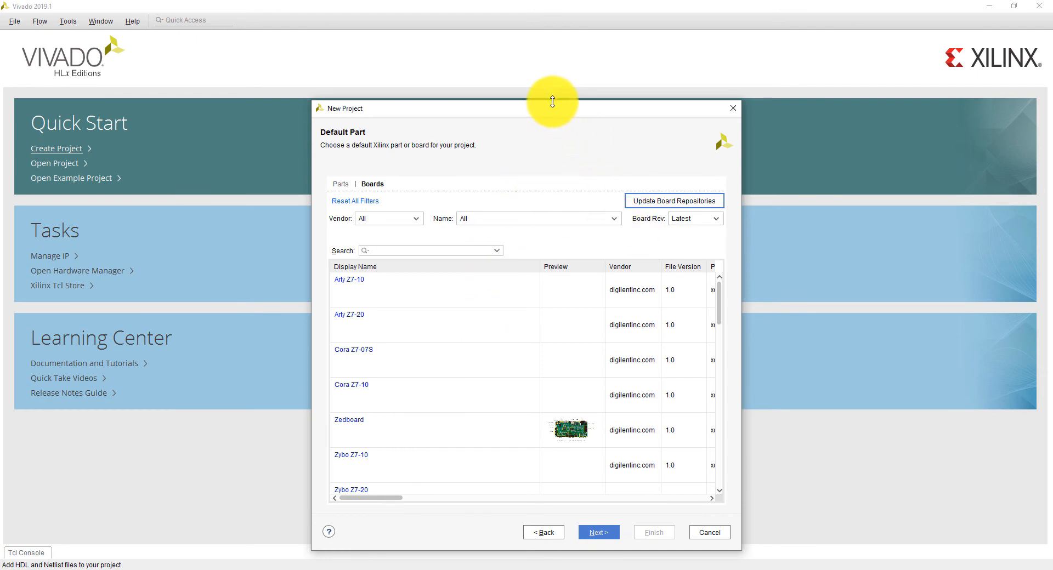
left_click_drag(547, 96, 541, 31)
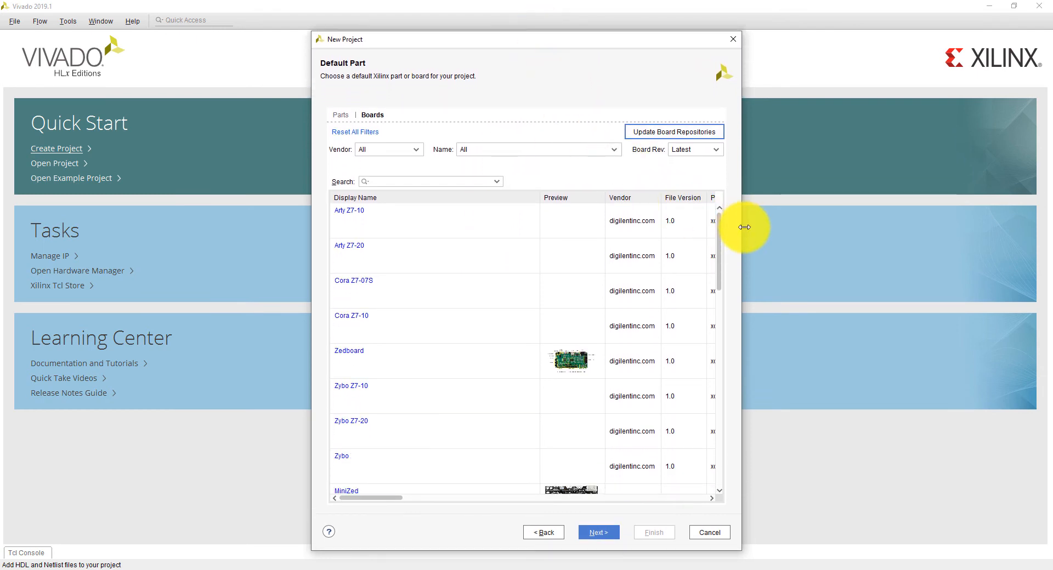
left_click_drag(742, 226, 934, 226)
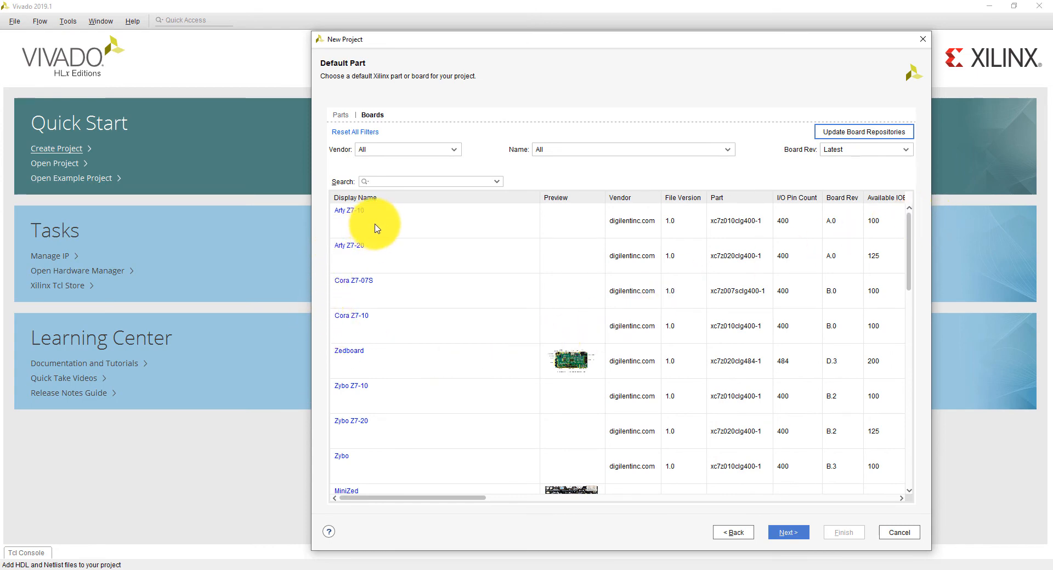
scroll(411, 298, "down", 10)
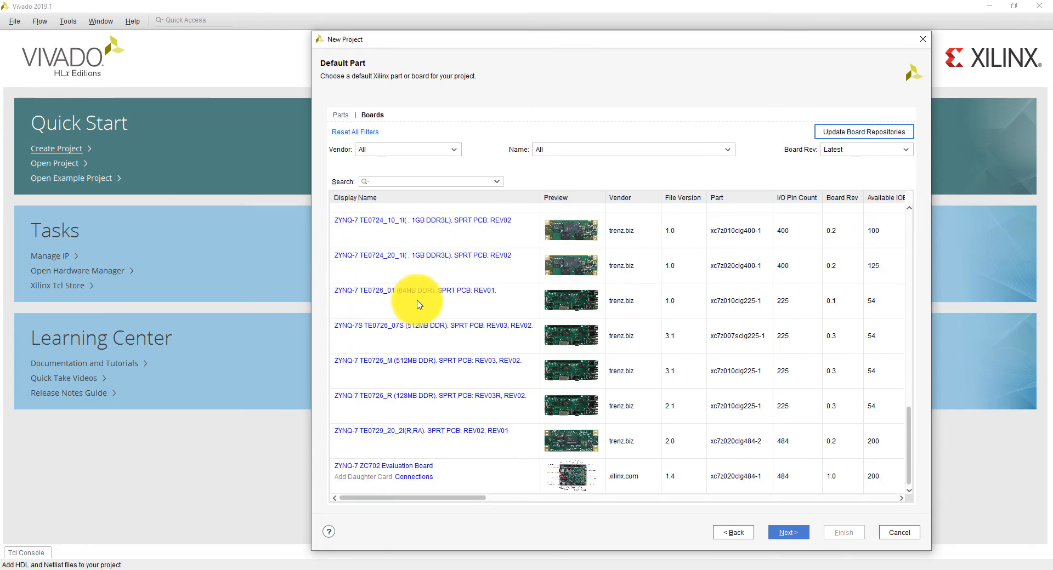
scroll(422, 310, "up", 10)
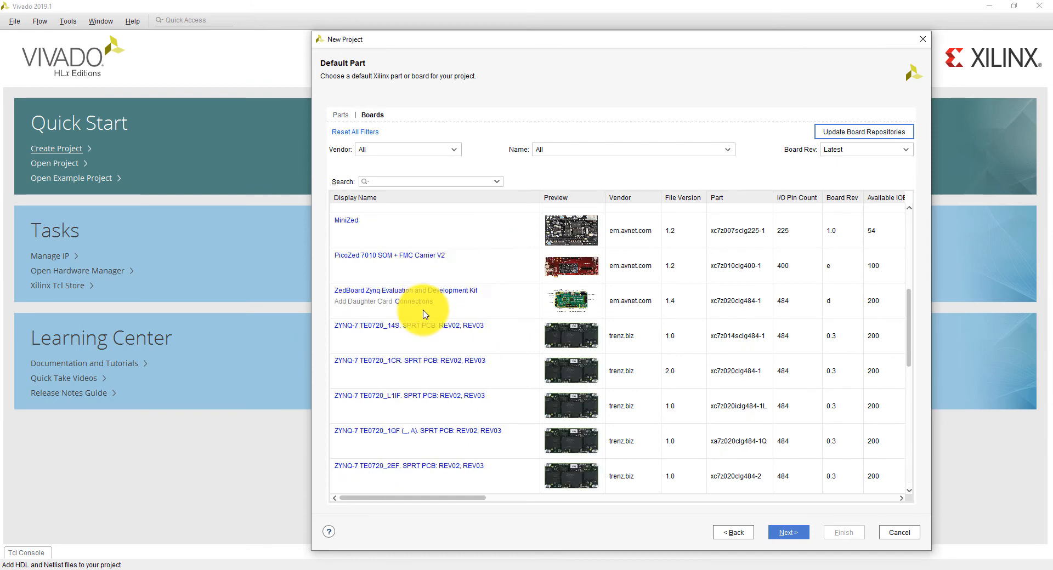
left_click(878, 131)
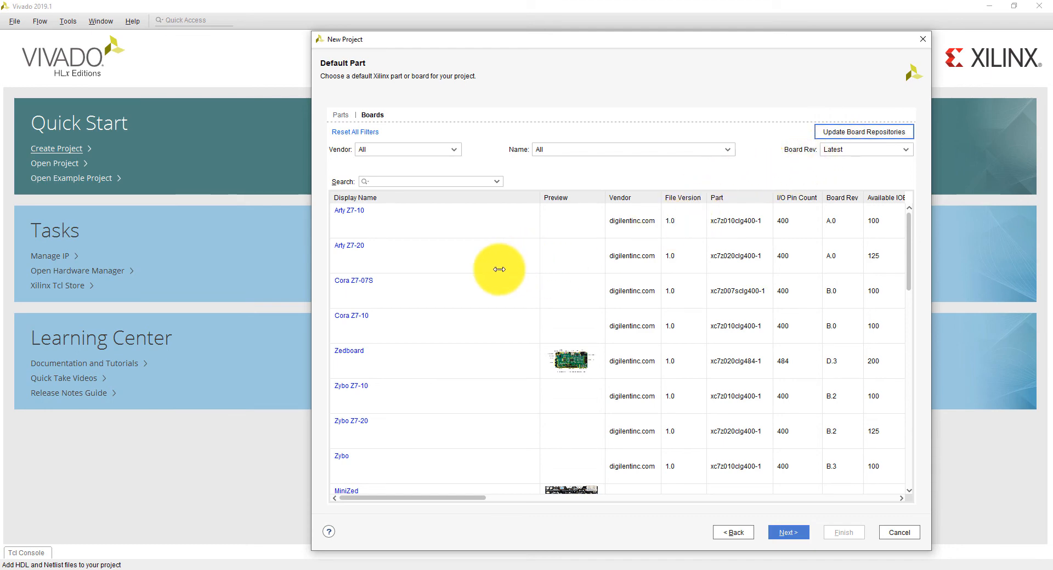
scroll(421, 242, "down", 3)
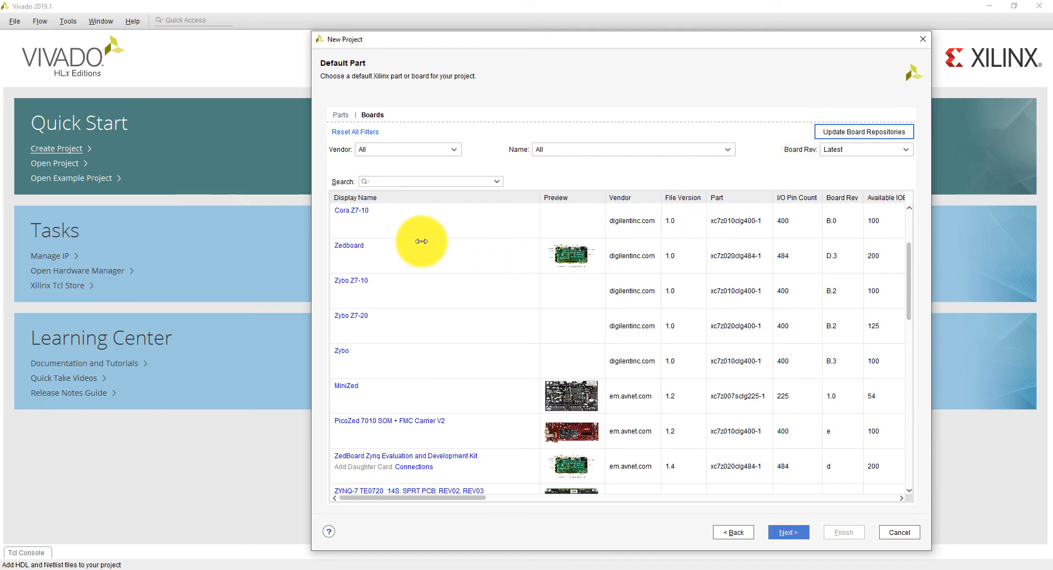
scroll(415, 250, "down", 10)
scroll(429, 267, "up", 13)
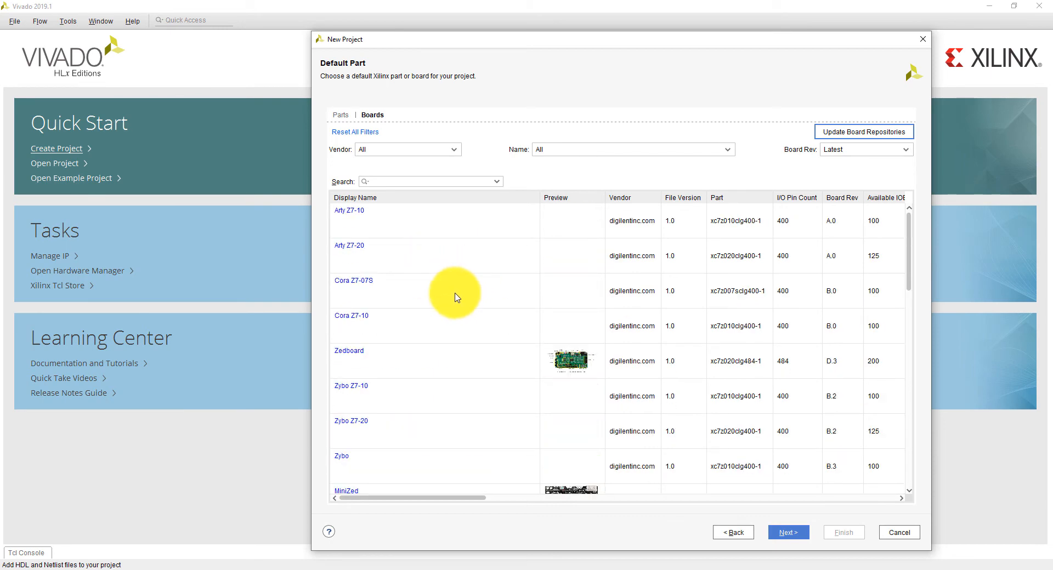
Choose the Zybo Z7-20 as the default board, dismissing the Digilent web page and the McAfee notice
left_click(364, 425)
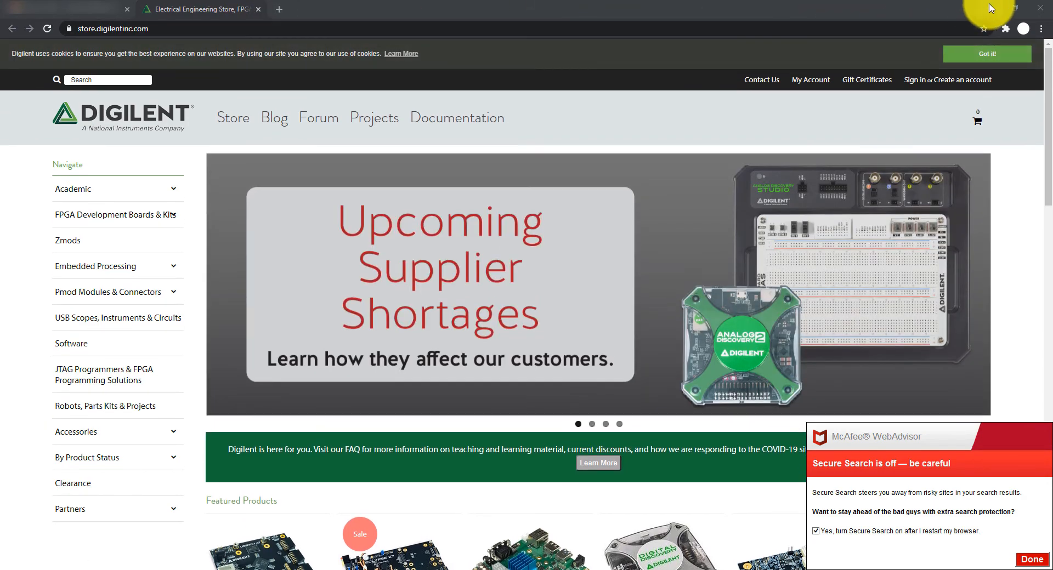
left_click(990, 8)
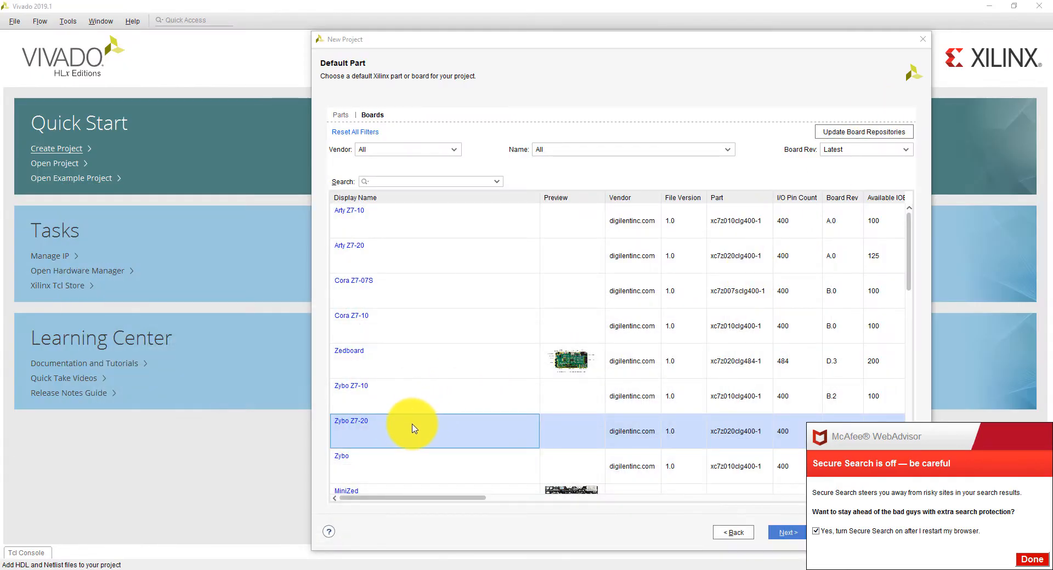
left_click(1032, 559)
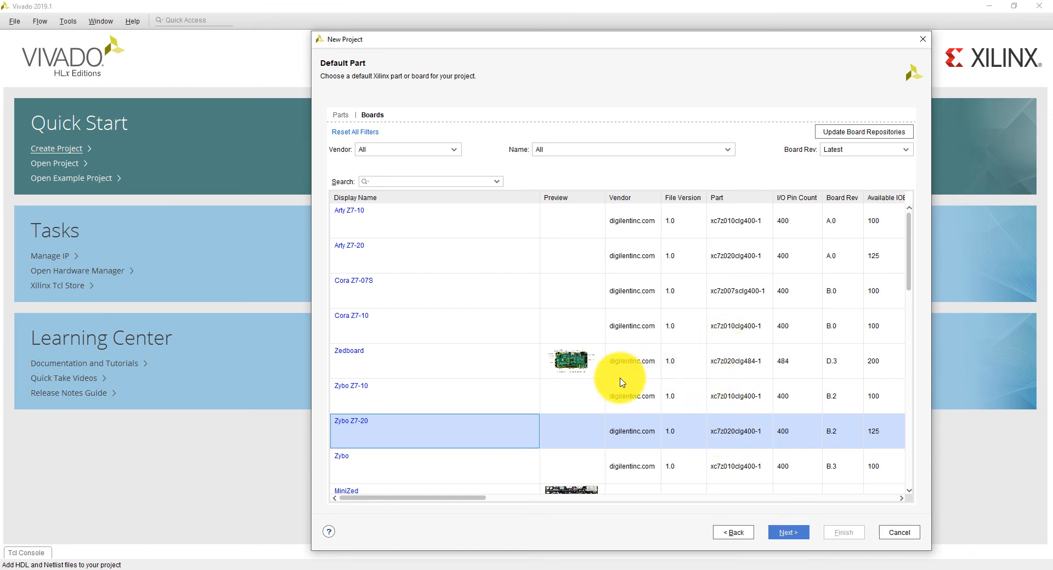
Review the board specifications, accept the selected board and finish creating the project
left_click_drag(279, 333, 141, 272)
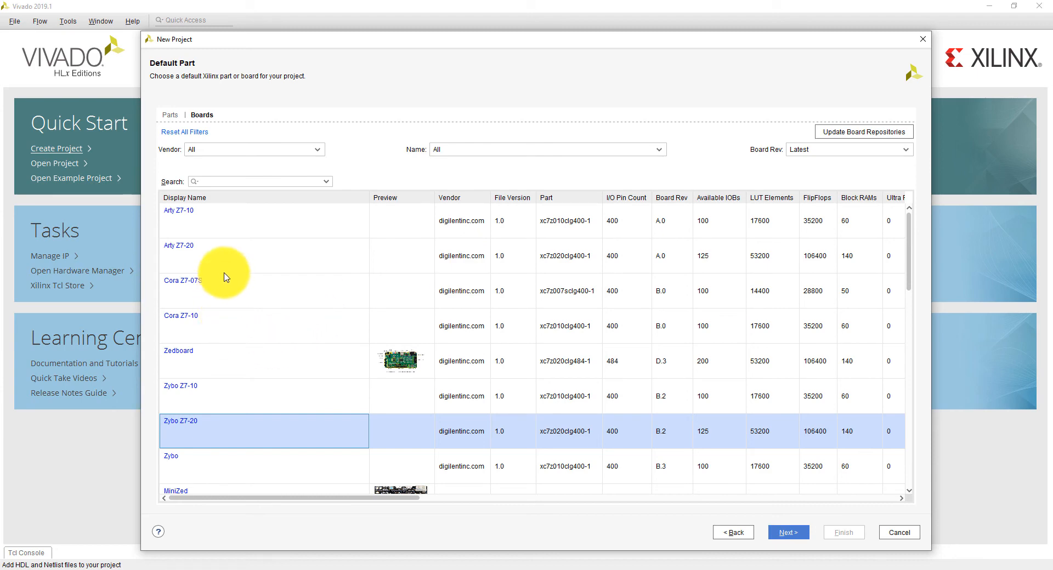
scroll(230, 252, "down", 2)
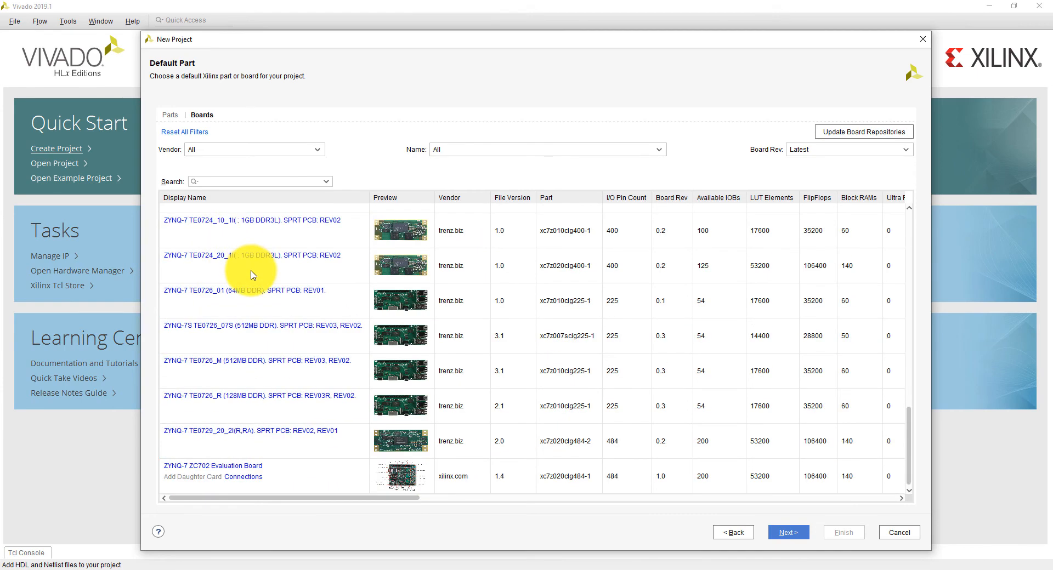
scroll(262, 283, "up", 2)
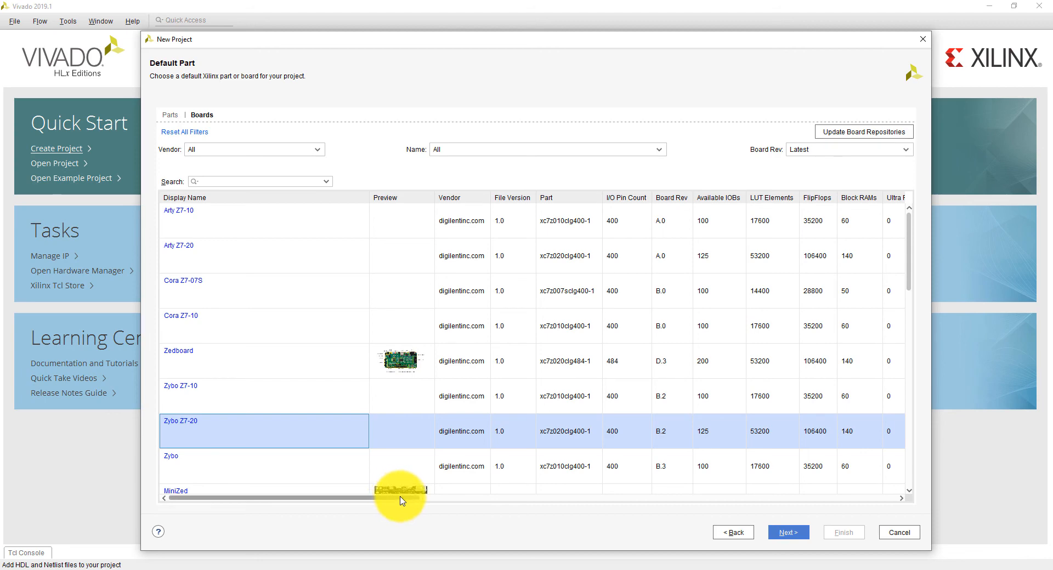
left_click_drag(400, 500, 773, 473)
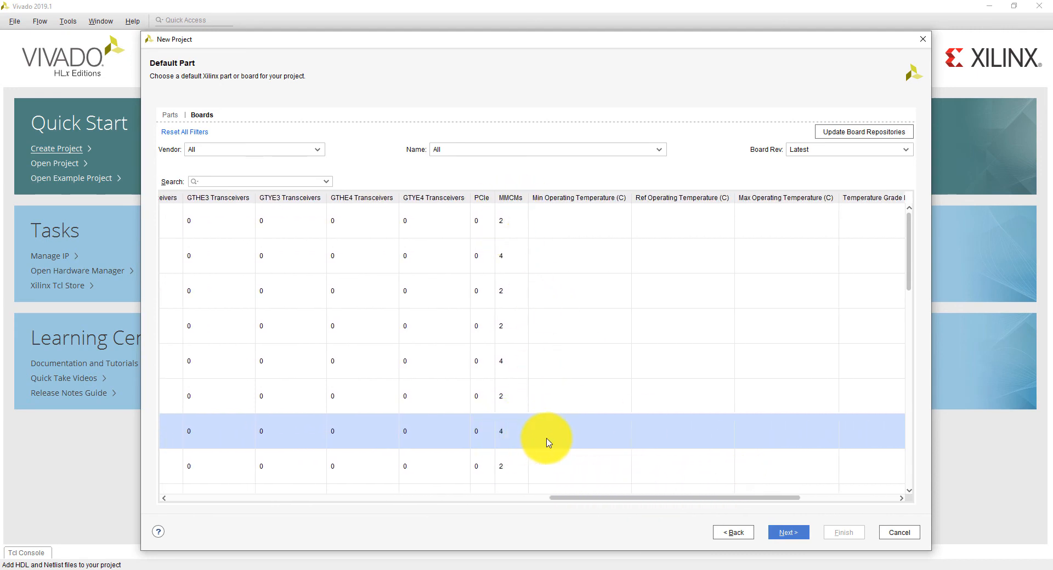
left_click_drag(619, 499, 199, 513)
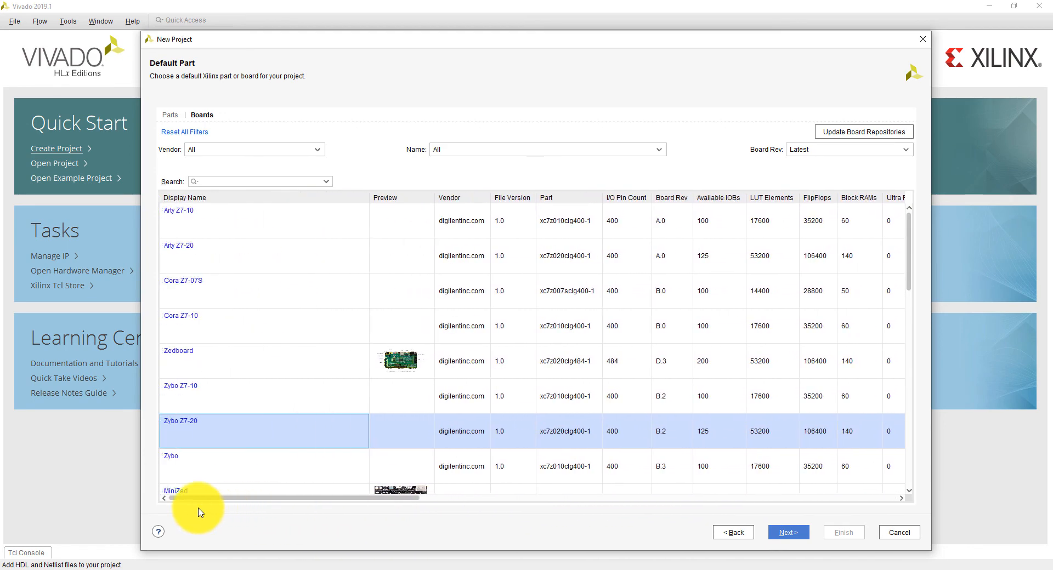
left_click(788, 533)
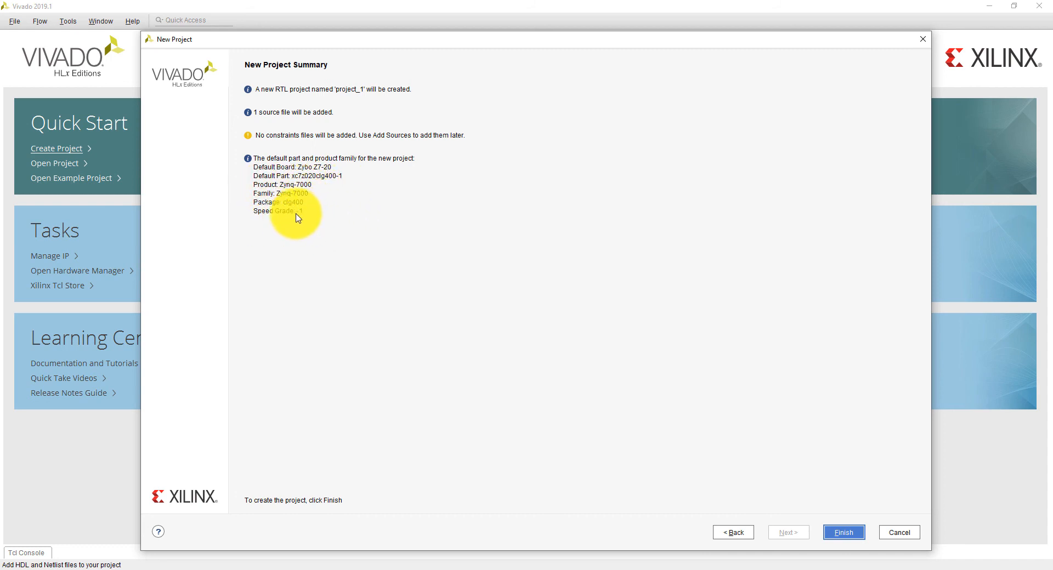
left_click(836, 533)
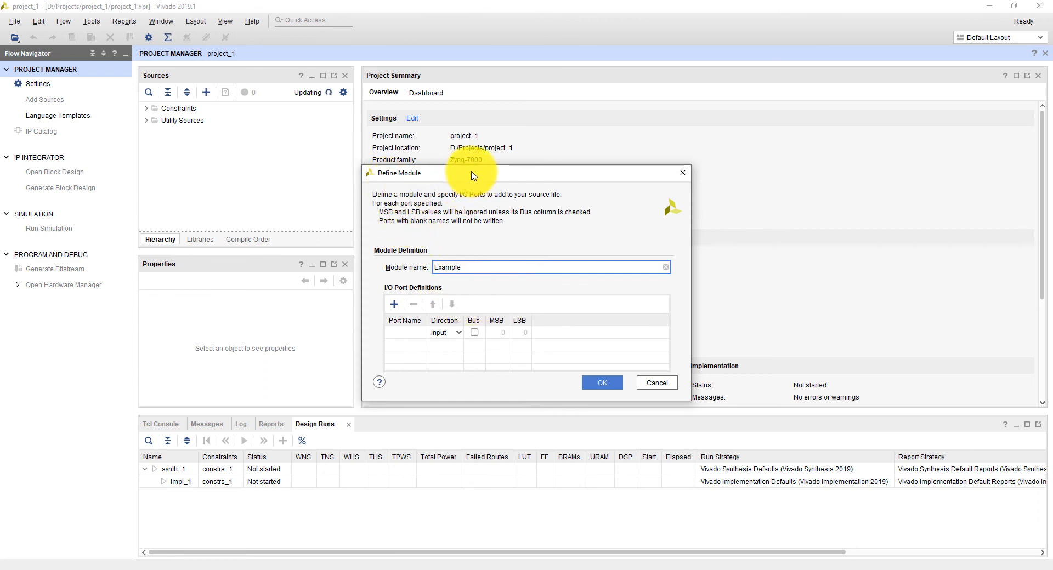
Enlarge the Define Module dialog and define the single-bit input ports Clk and Reset for the Example module
left_click_drag(473, 176, 484, 159)
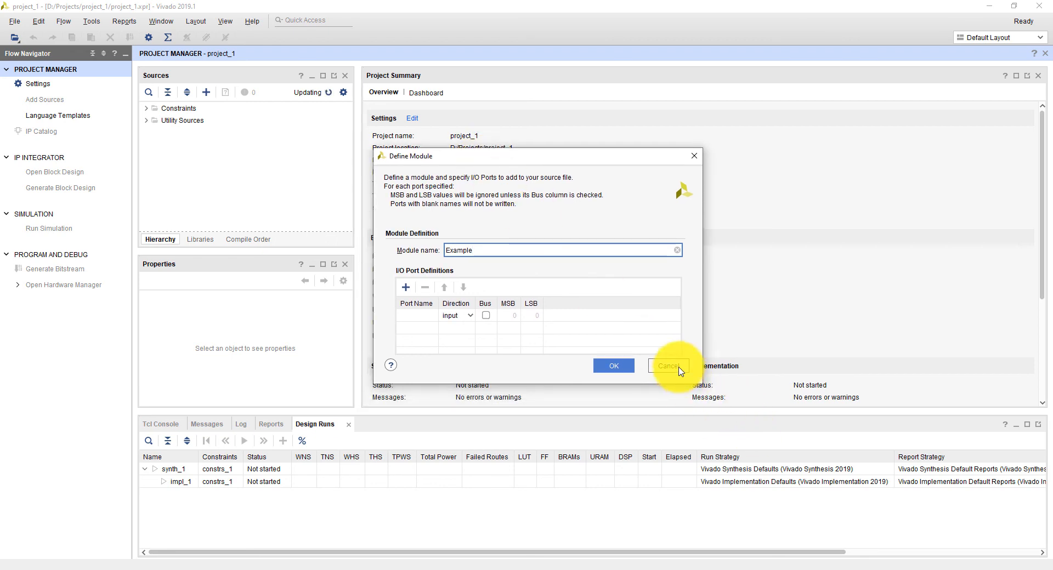
left_click_drag(704, 387, 887, 488)
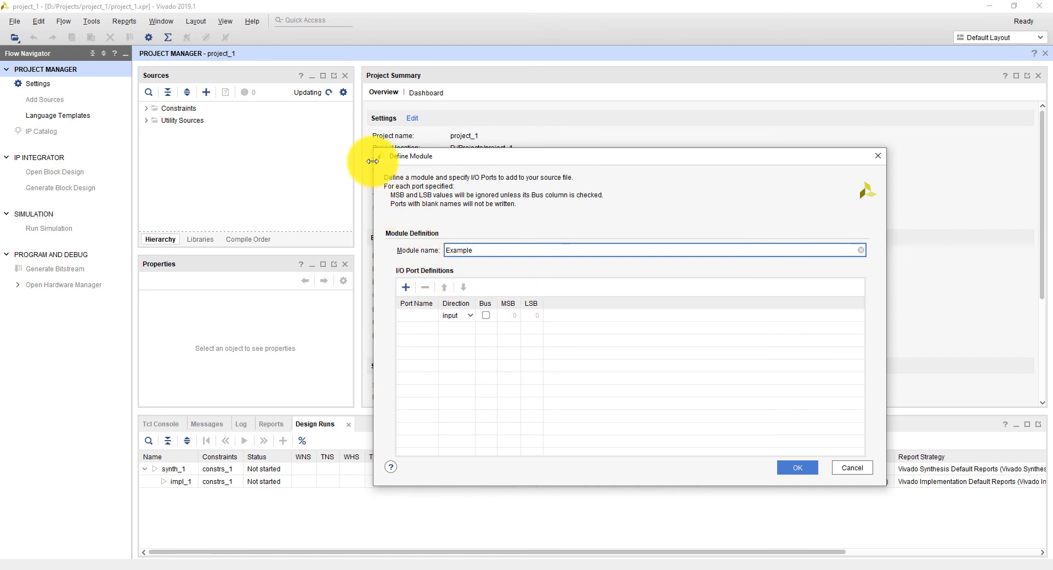
left_click_drag(370, 148, 307, 144)
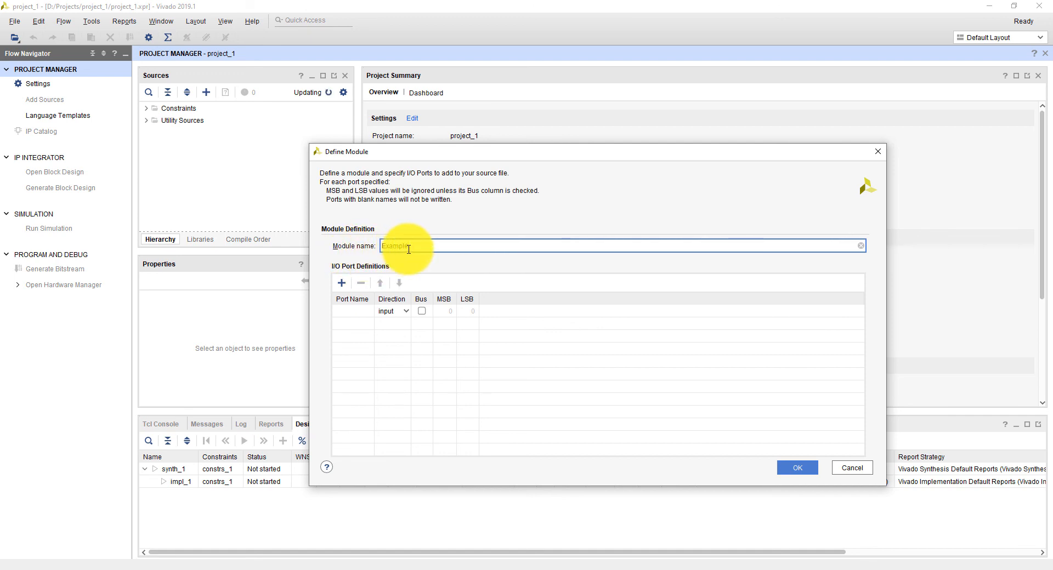
left_click(361, 312)
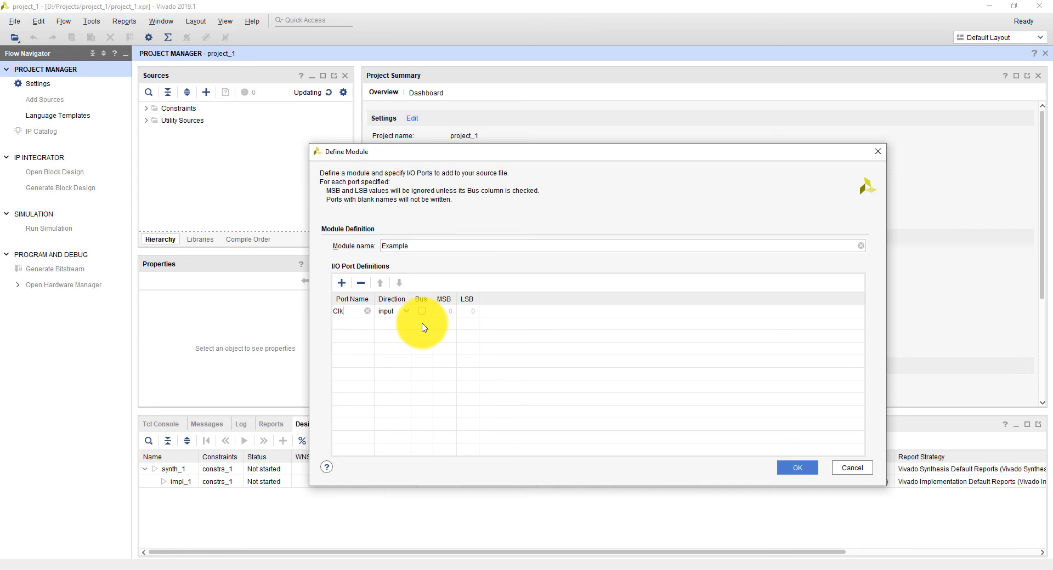
left_click(350, 324)
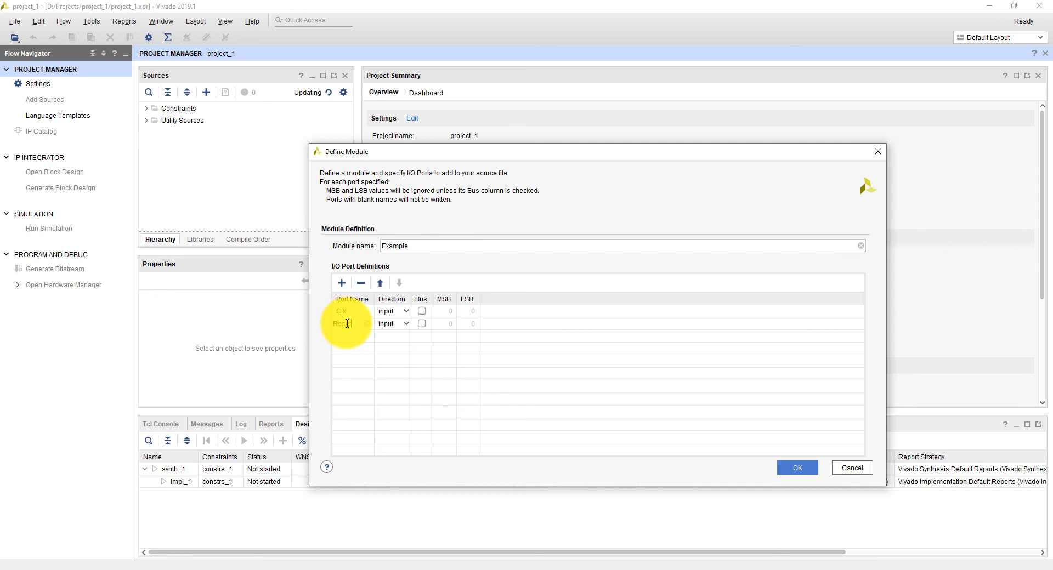
type("Reset")
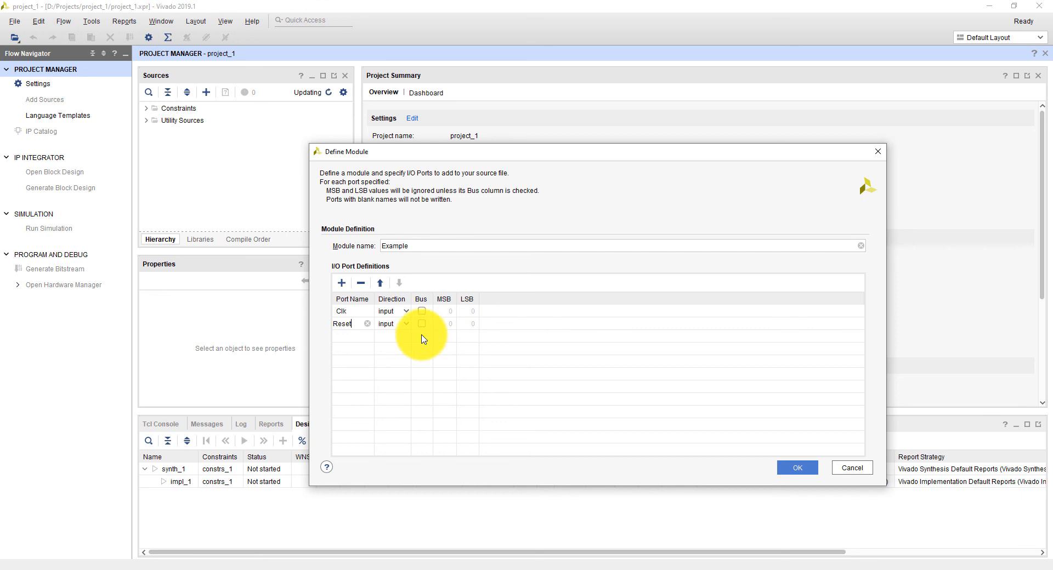
Define an input bus port named Data_In with MSB 7 and LSB 0
left_click(345, 337)
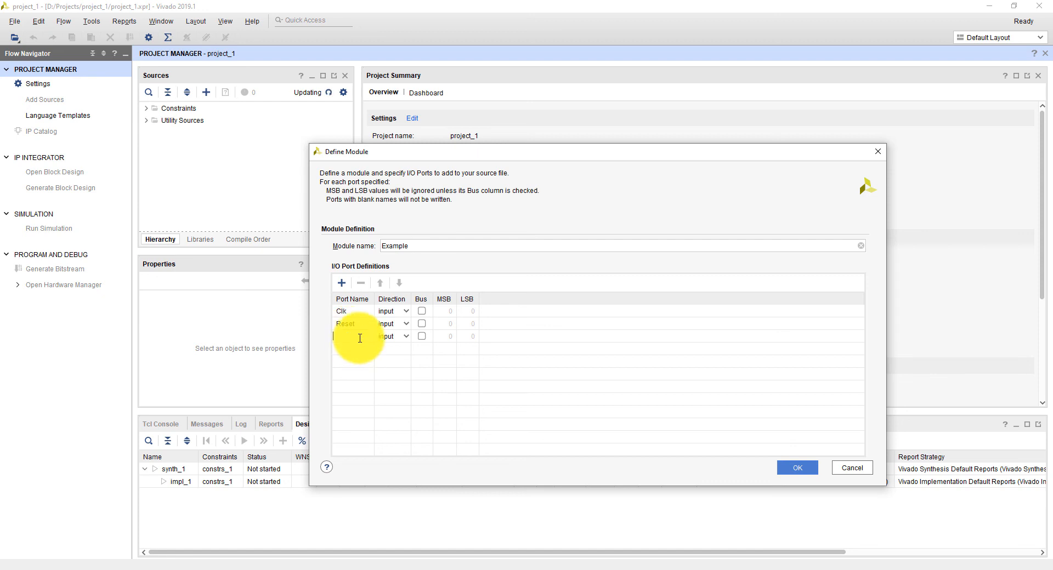
type("Data_In")
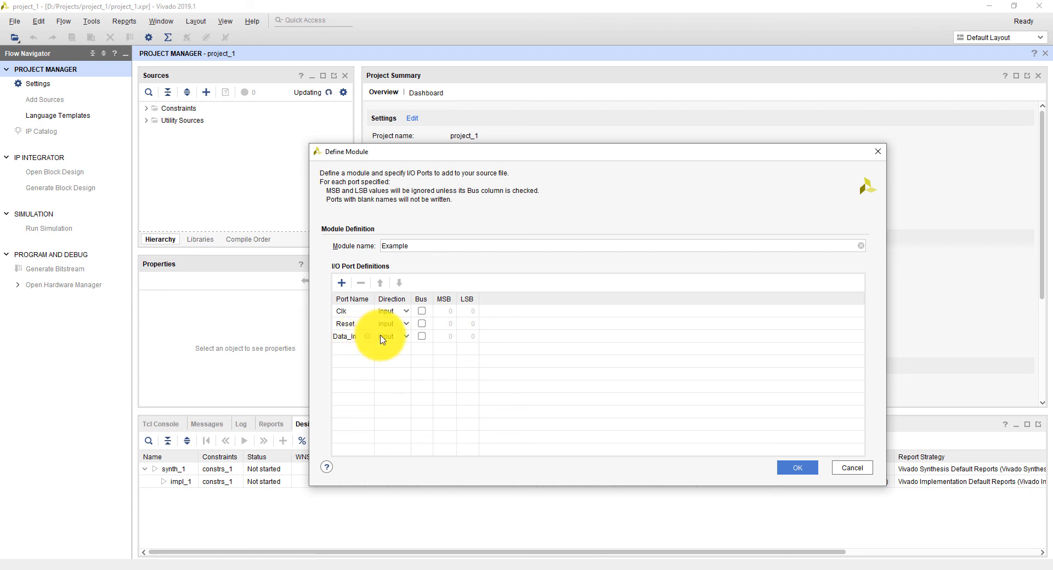
left_click(421, 337)
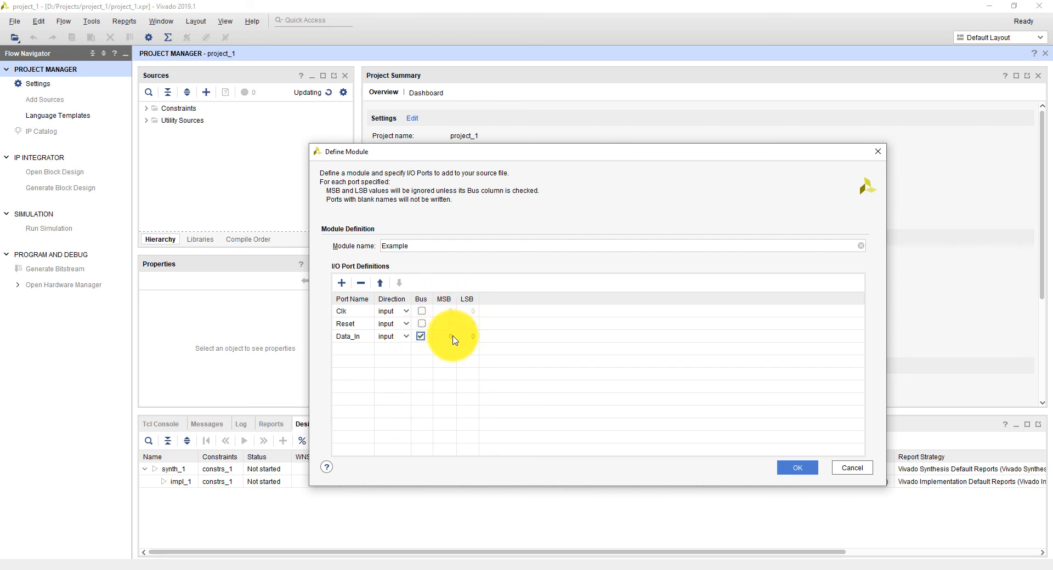
left_click(446, 336)
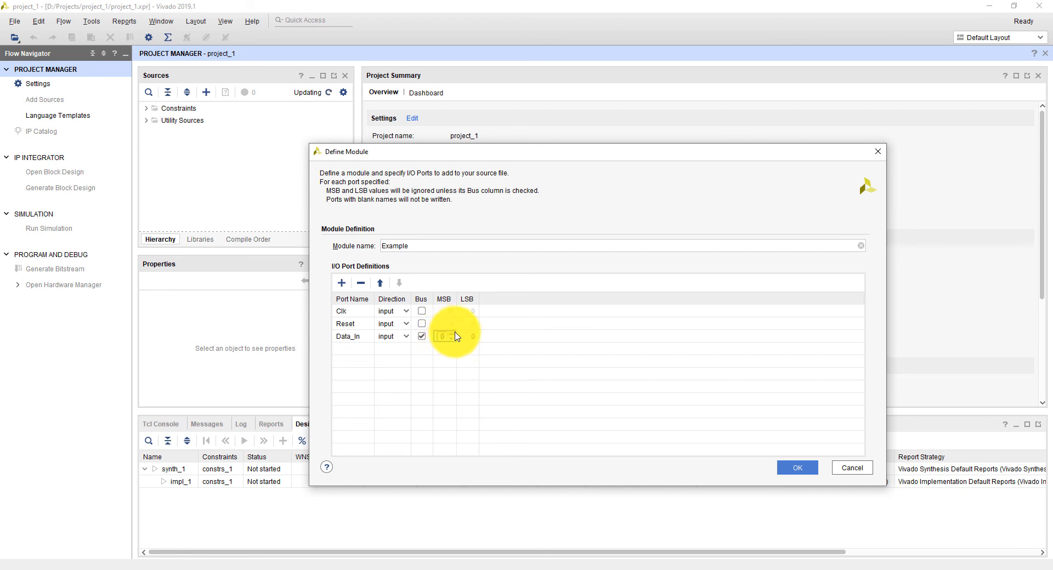
left_click(452, 333)
Define an output bus port named Data_Out with MSB 7 and LSB 0, and accept the module definition
left_click(351, 350)
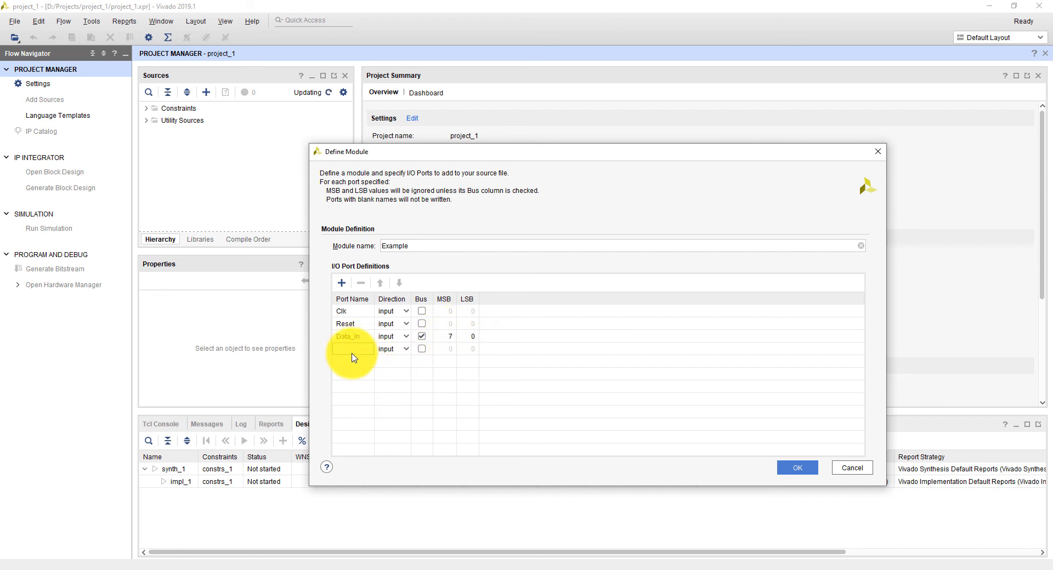
left_click(350, 349)
type("Data_Out")
left_click(401, 350)
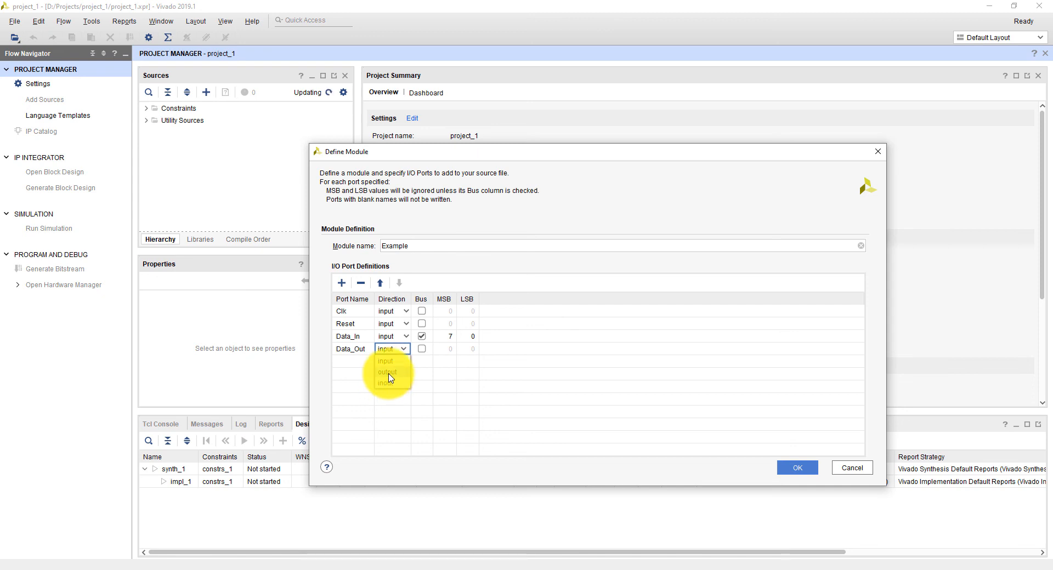
left_click(390, 373)
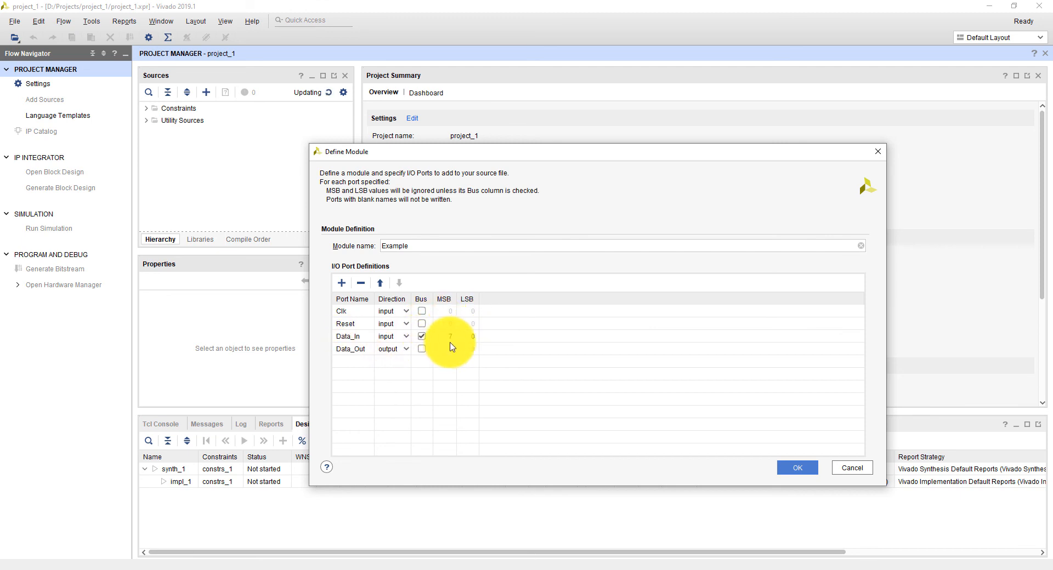
left_click(421, 349)
left_click(450, 350)
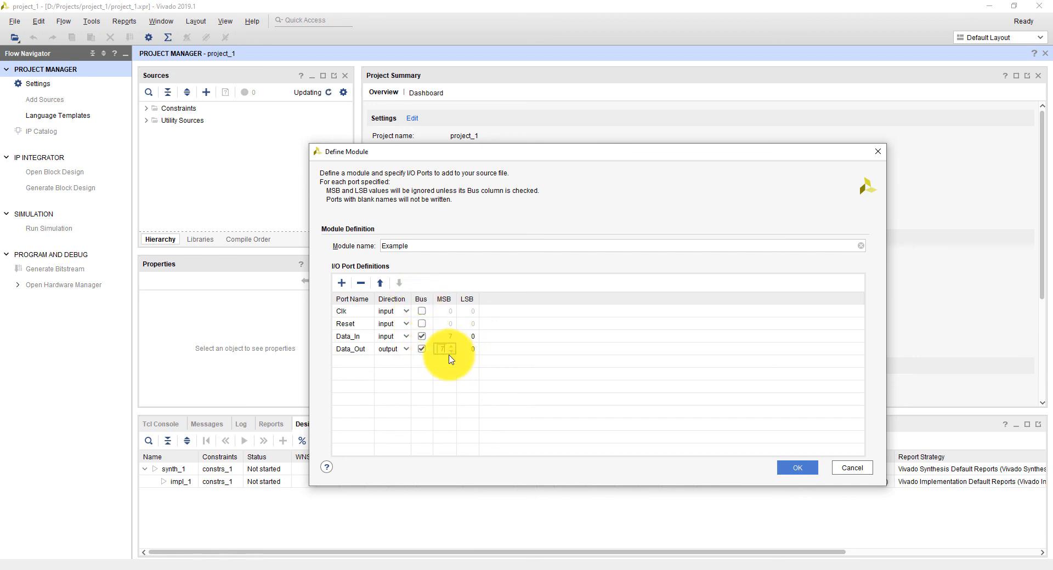
left_click(491, 352)
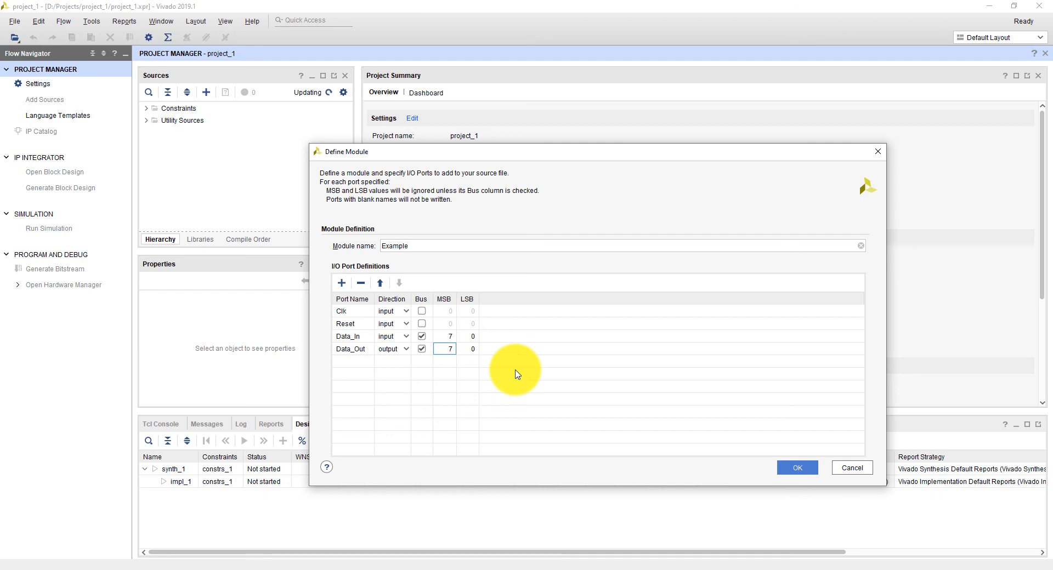
left_click(802, 468)
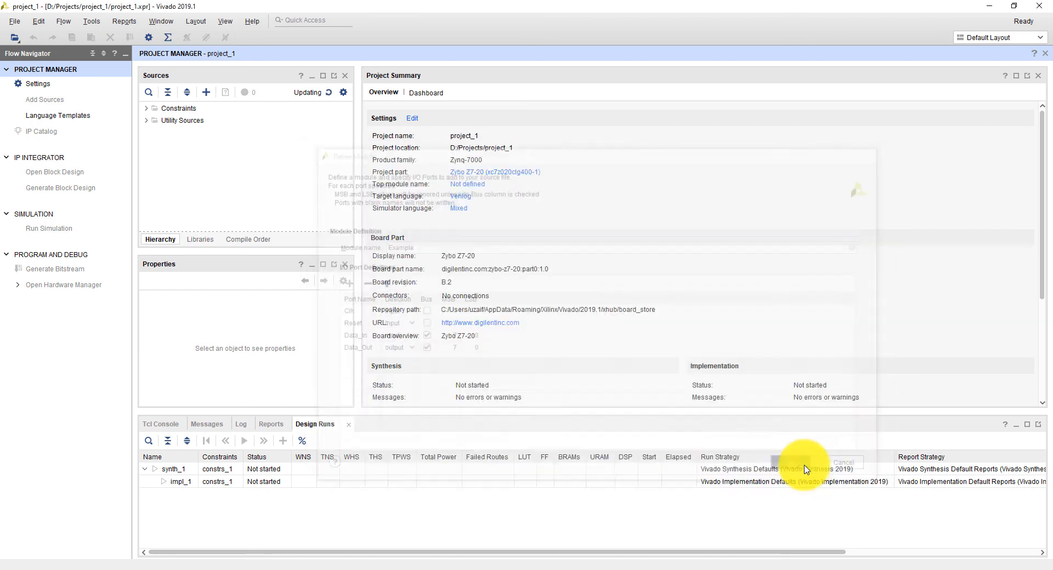